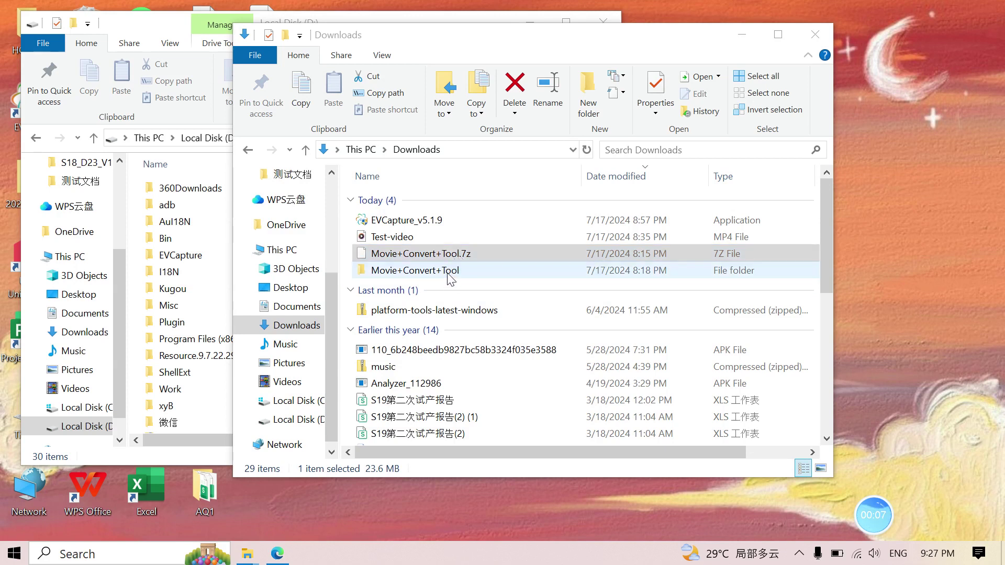
- Go into Movie+Convert+Tool > Movie Convert Tool > V2.1 > Setup and run the Setup application
double_click(397, 272)
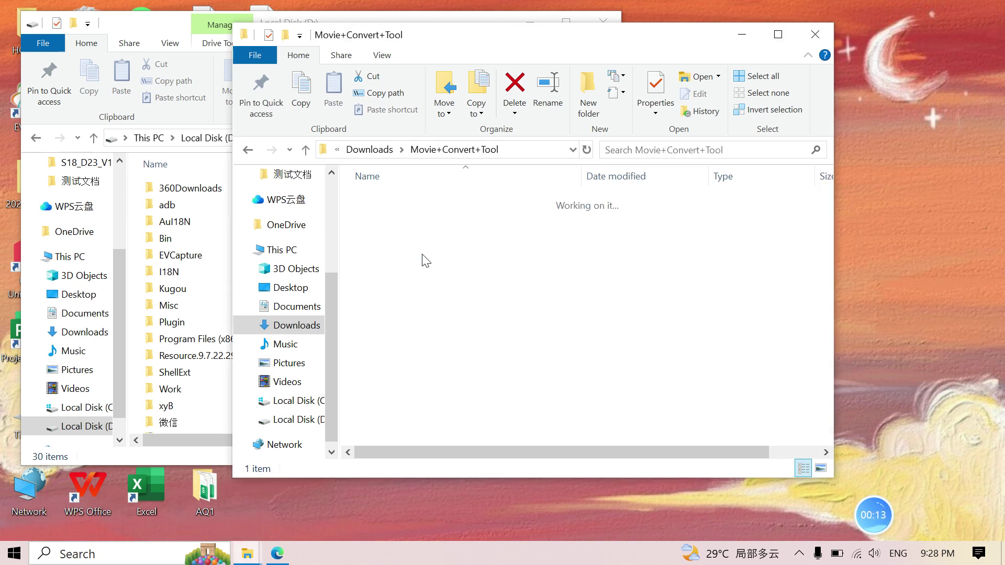
double_click(447, 205)
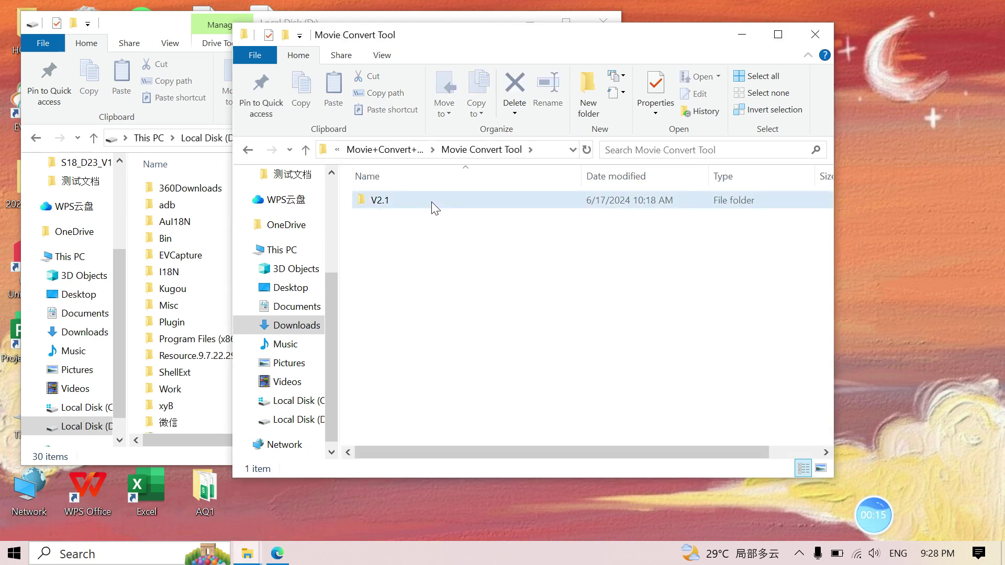
double_click(433, 204)
double_click(397, 203)
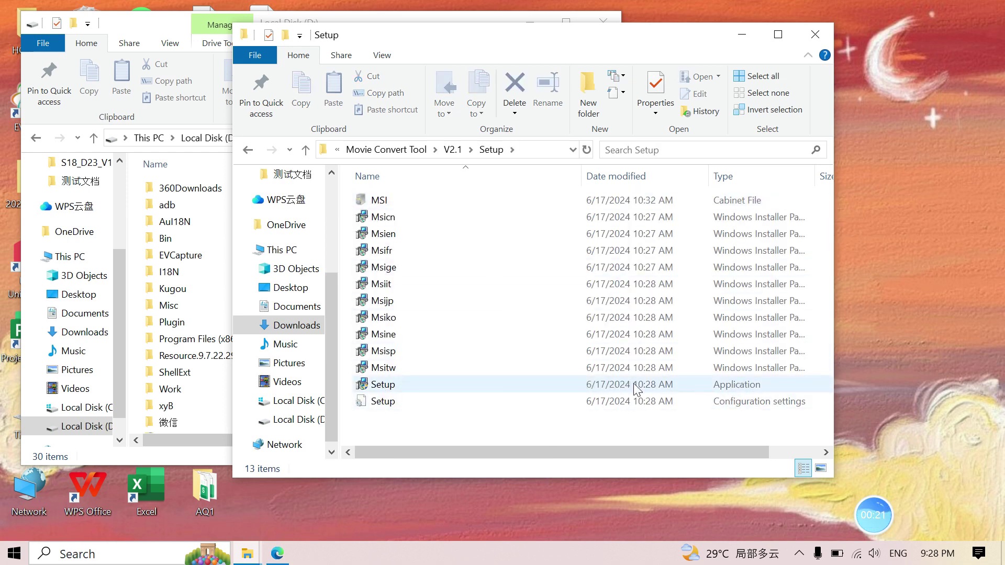
double_click(498, 388)
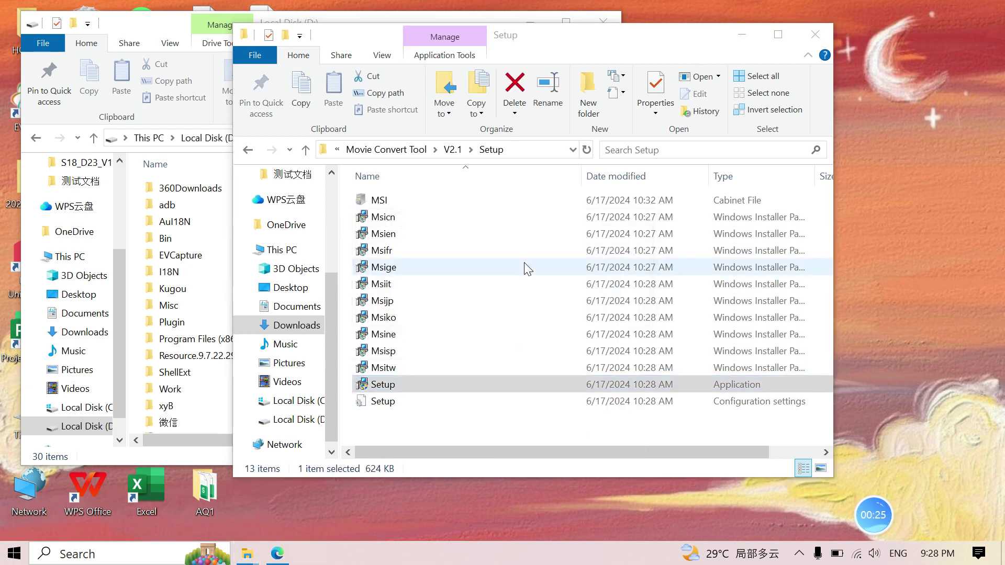
- Set the install location to a new folder 'video convert tool' on Local Disk (D:)
left_click(663, 414)
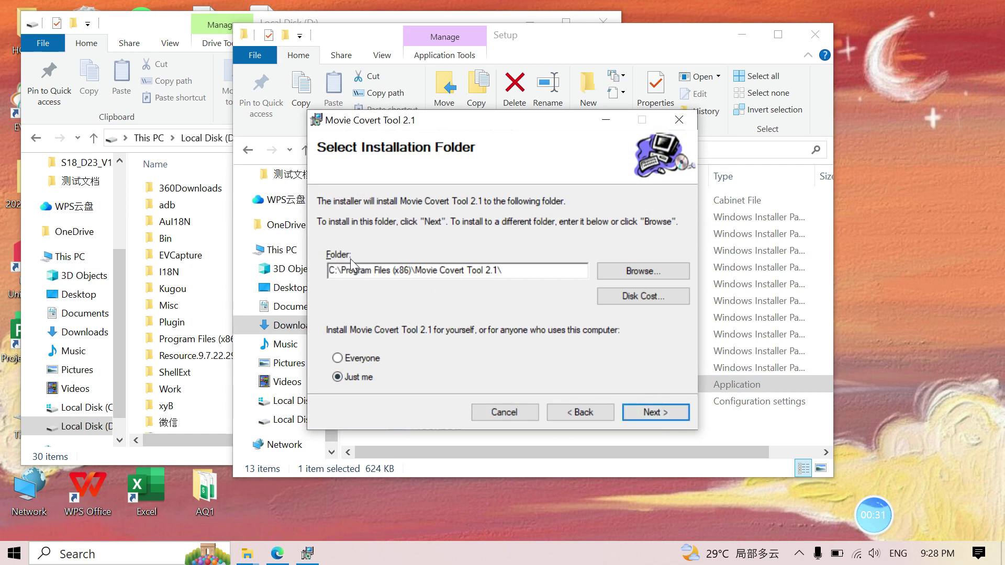
left_click(636, 275)
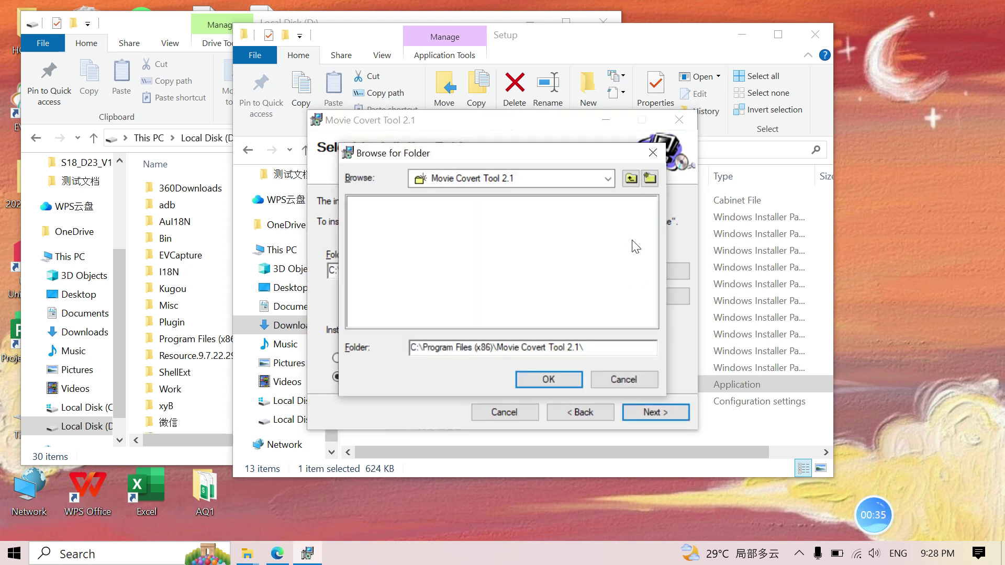
left_click(608, 179)
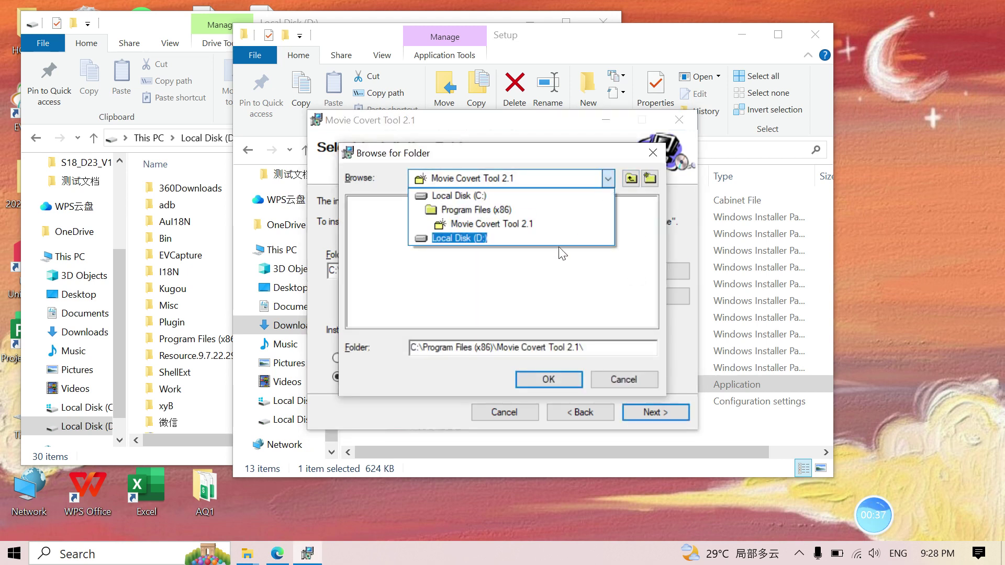
left_click(460, 238)
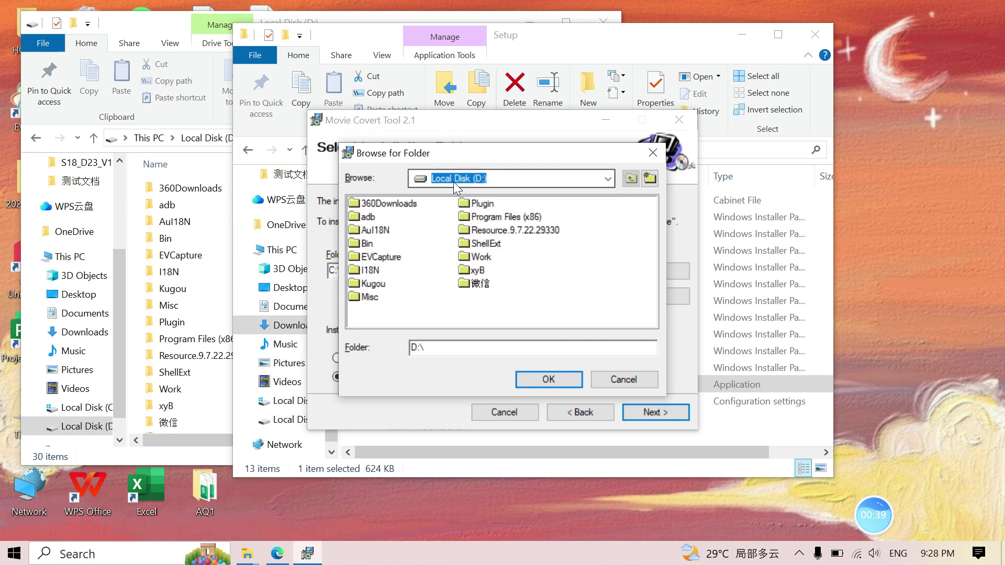
left_click(653, 182)
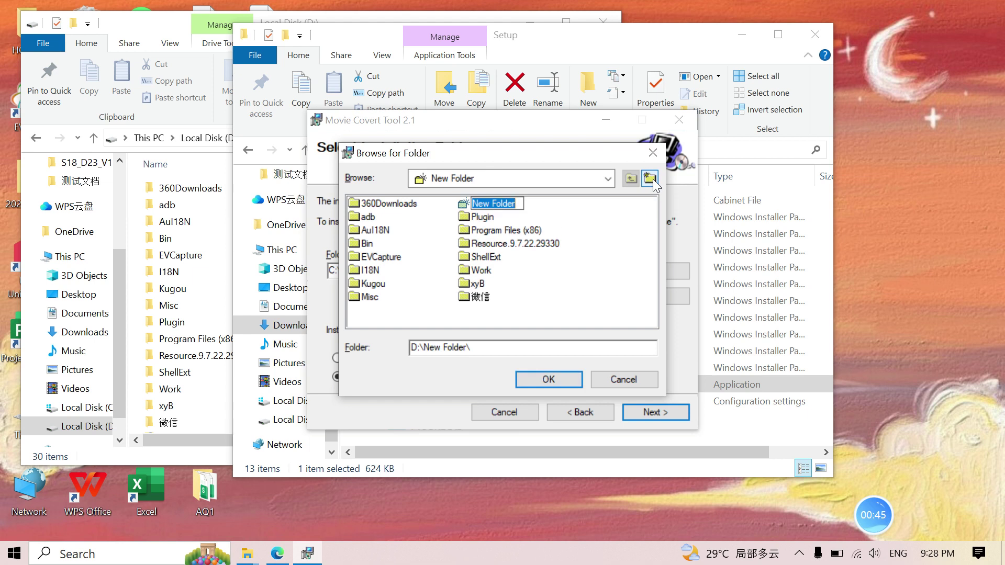
type("video convert tool")
left_click(547, 382)
- Run the installation through to completion and close the installer
left_click(643, 406)
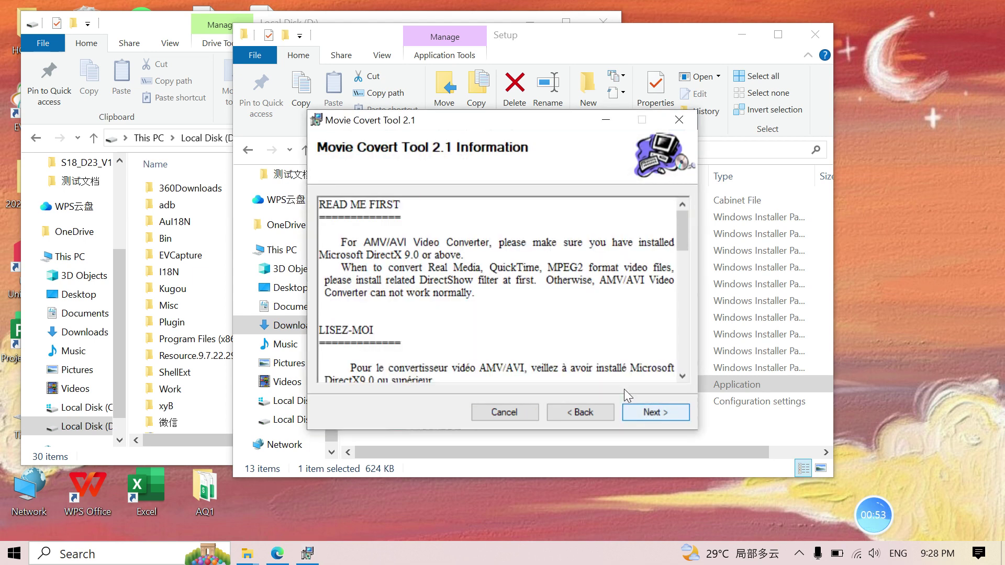
left_click(656, 411)
left_click(657, 414)
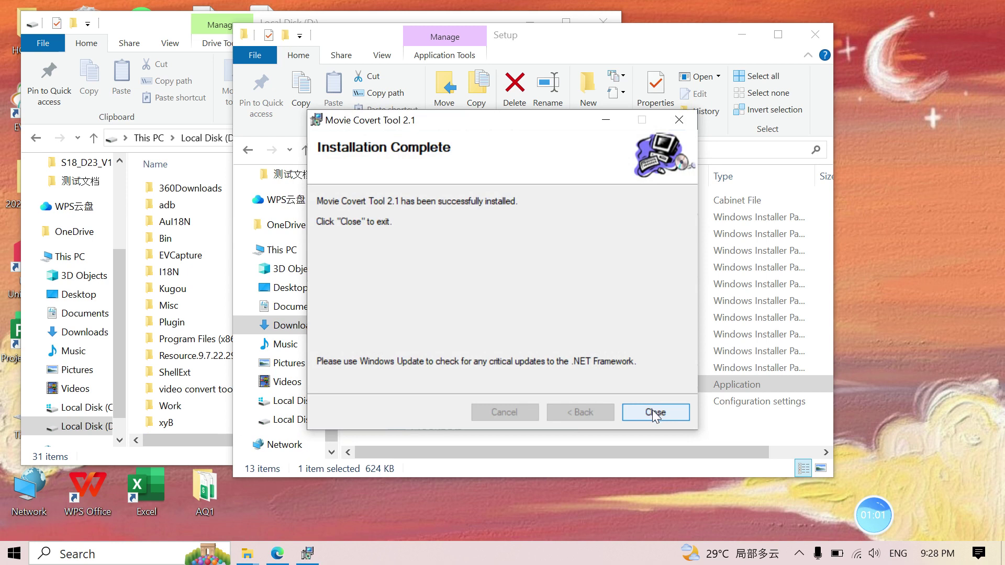
left_click(652, 413)
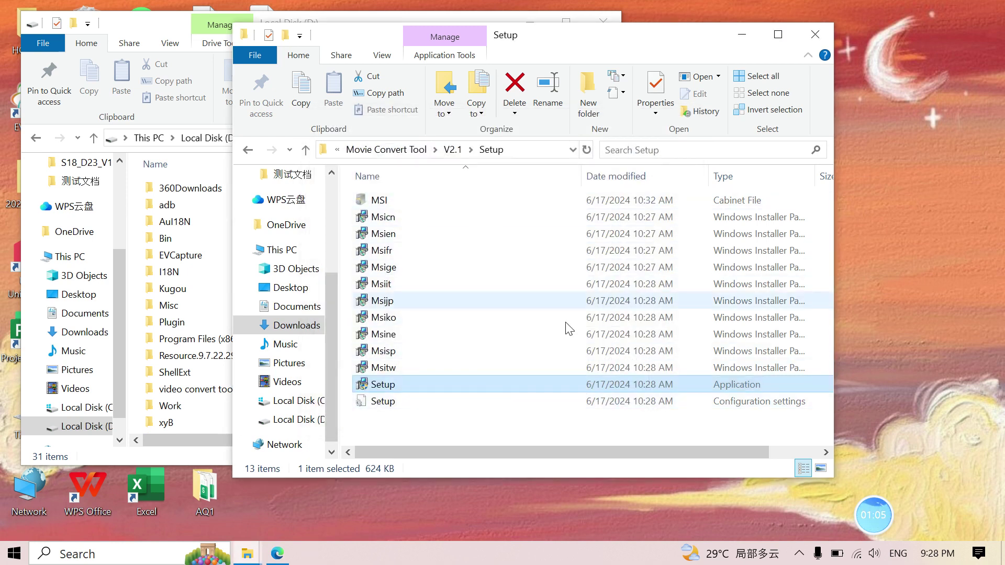
- Launch Movie Convert Tool from the Start menu's Recently added list
left_click(13, 556)
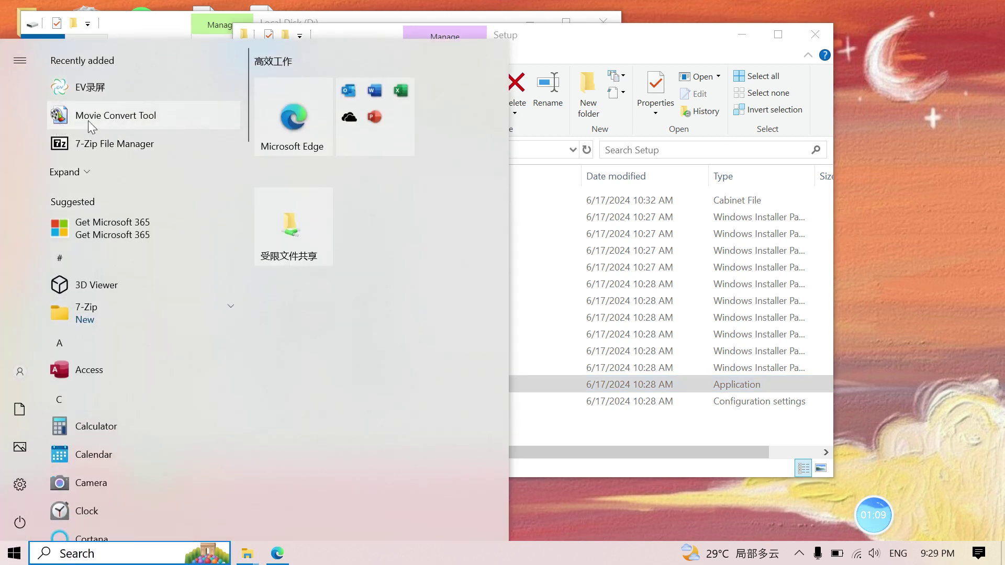
left_click(149, 118)
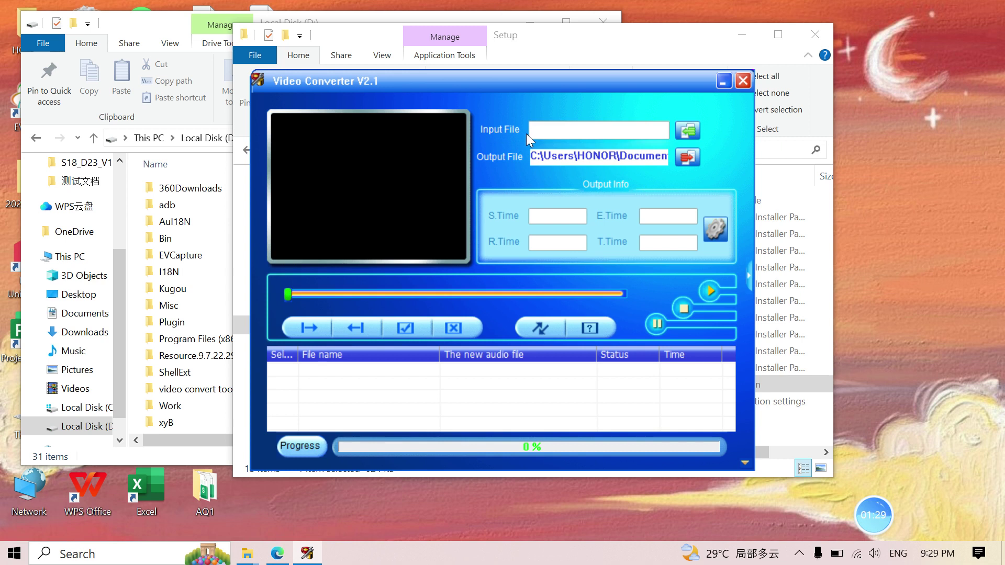
- Load Test-video as the Input File and set Downloads as the Output File folder
left_click(686, 131)
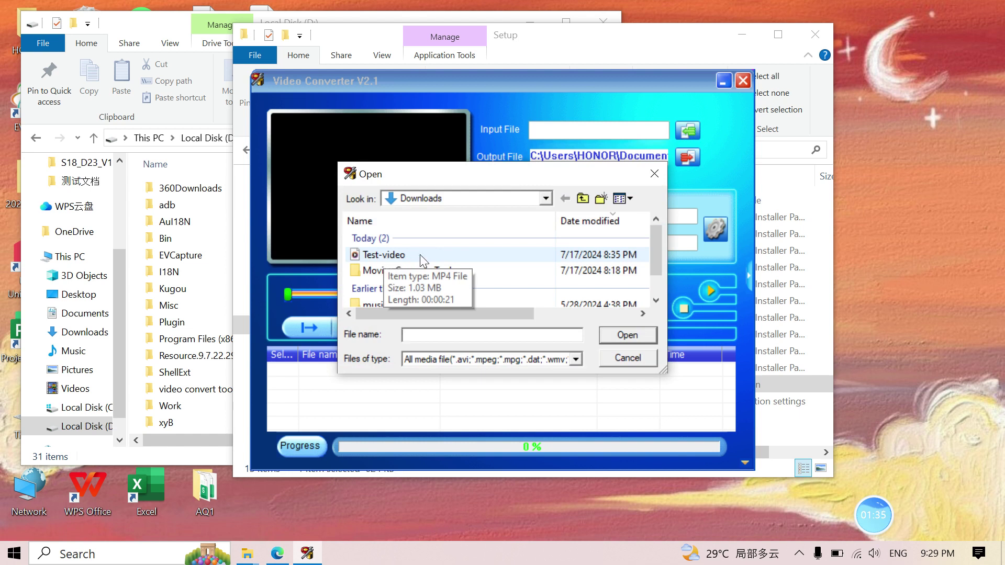
double_click(419, 255)
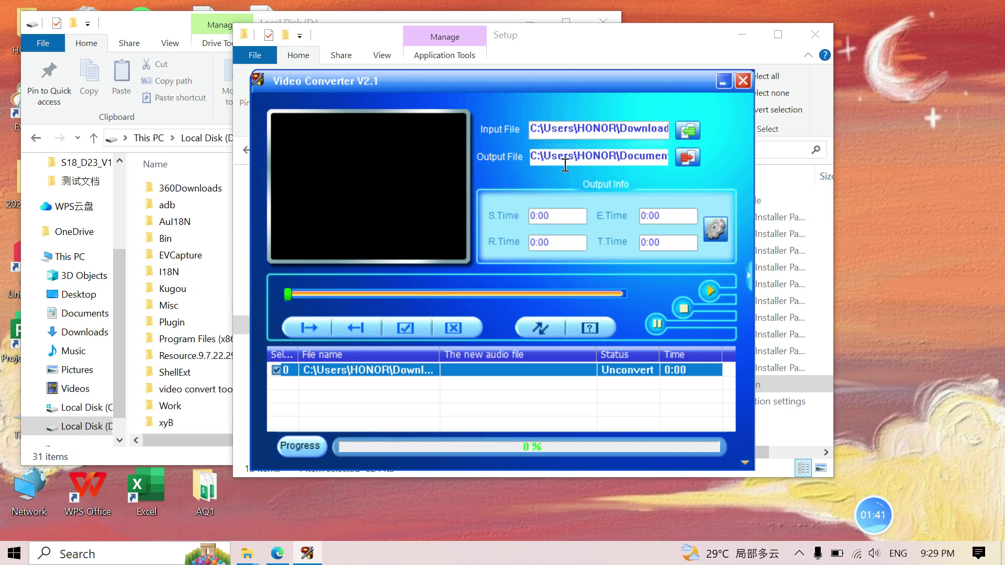
left_click(681, 160)
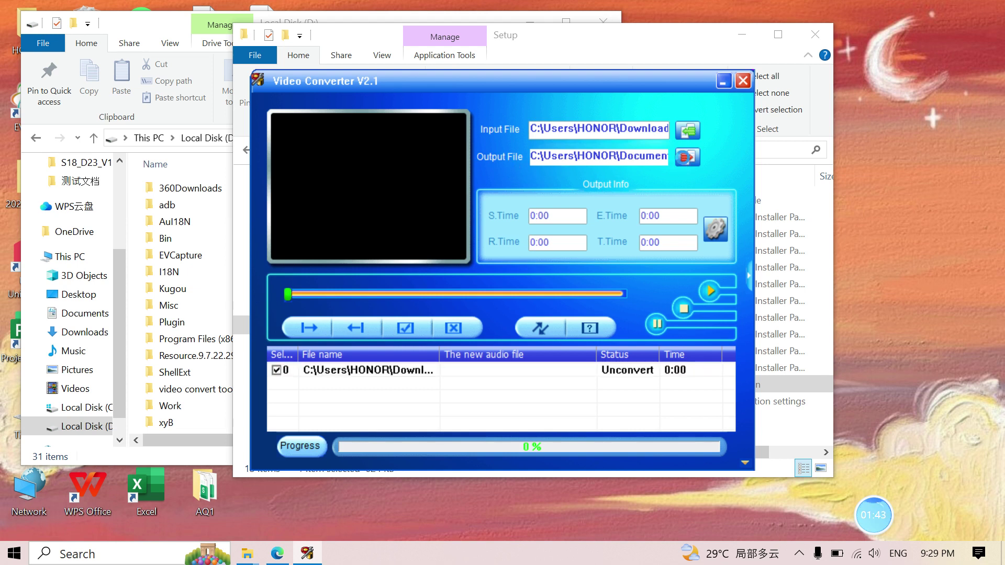
scroll(534, 238, "up", 5)
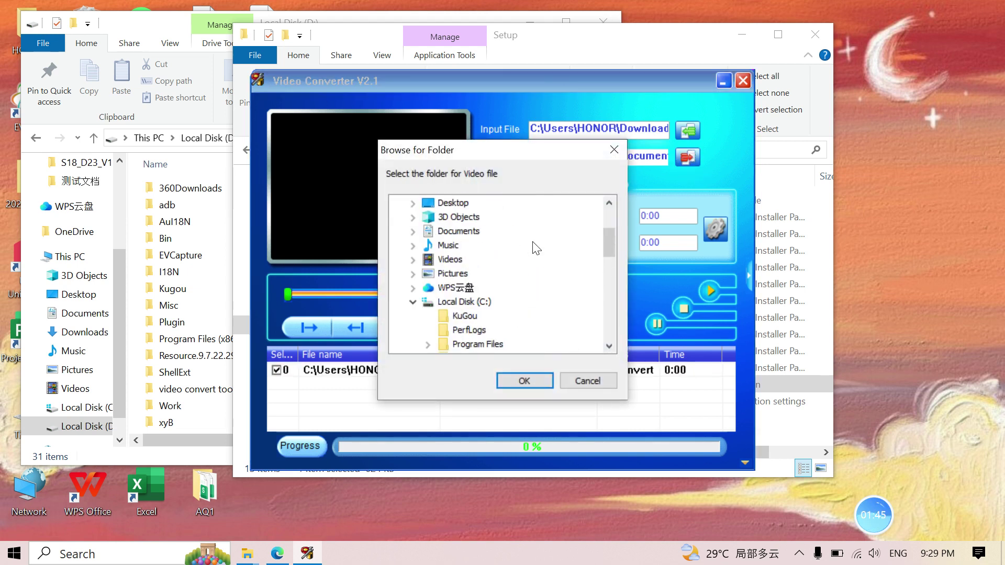
scroll(477, 248, "up", 2)
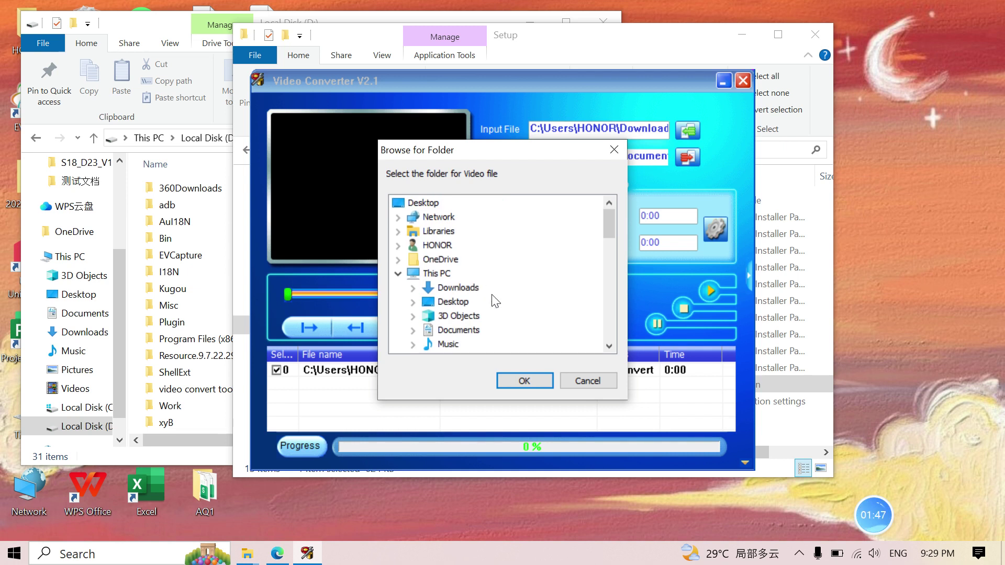
scroll(492, 299, "down", 1)
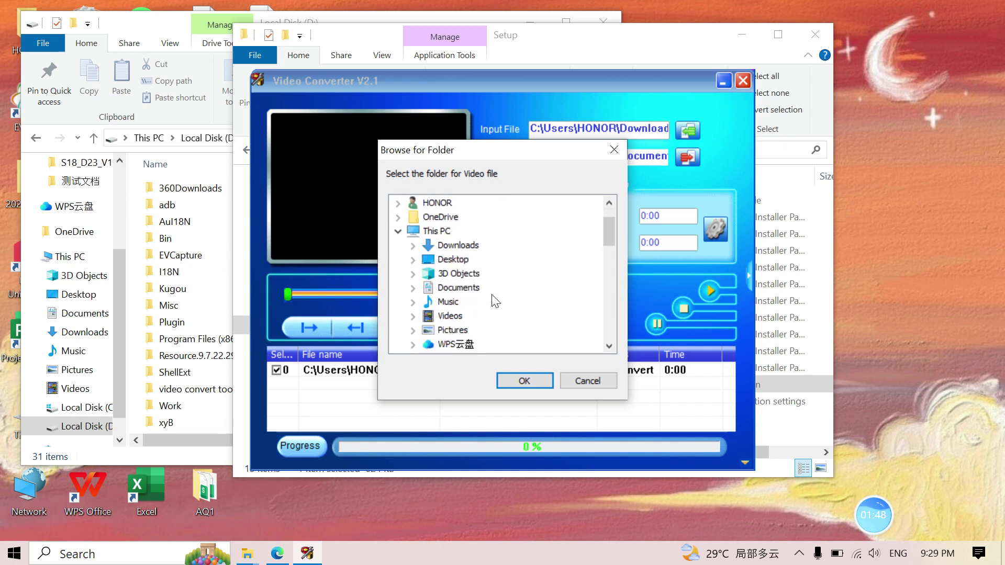
double_click(454, 245)
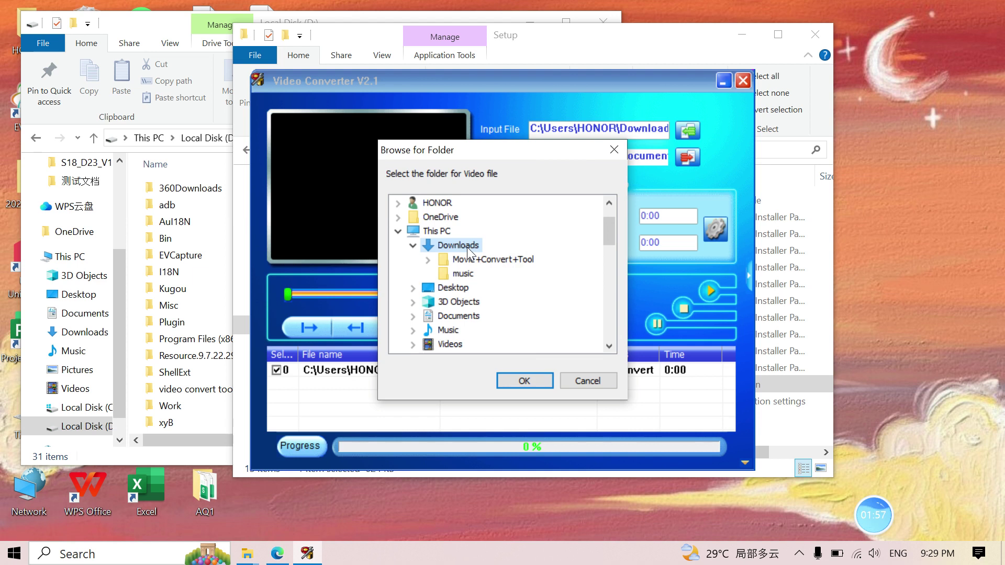
left_click(518, 382)
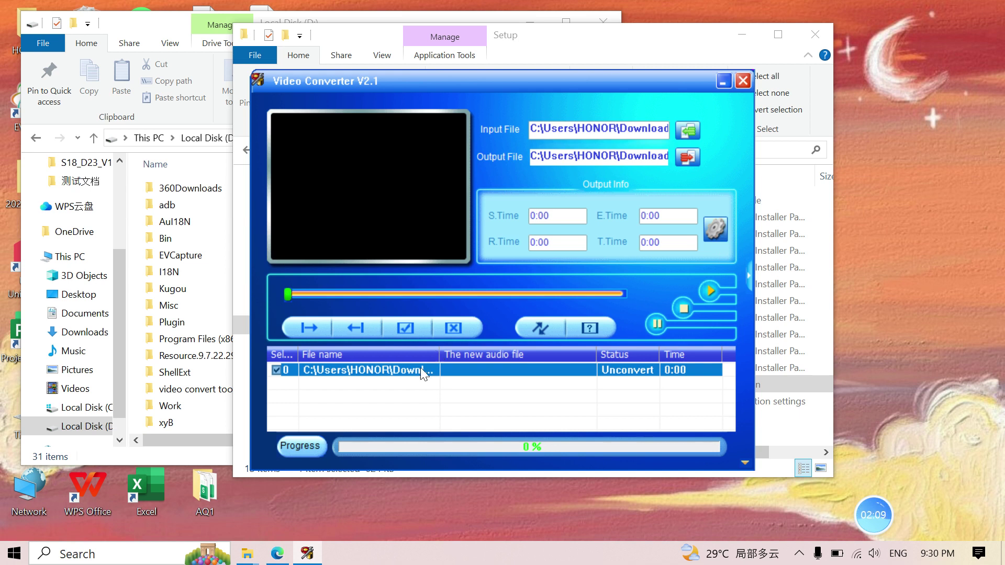
- Set screen size 466X466 and image quality middle, and disable playback after converting
left_click(402, 373)
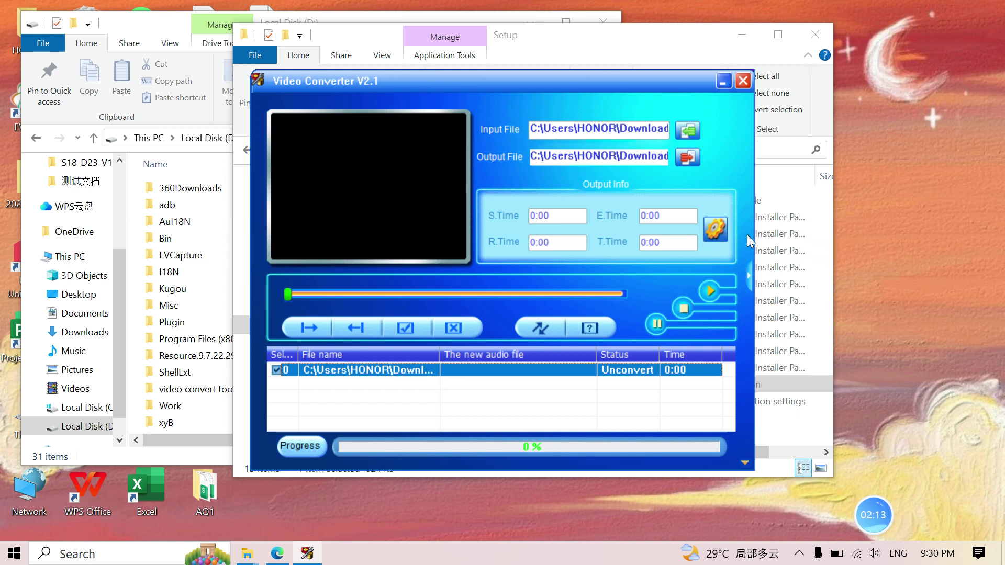
left_click(716, 228)
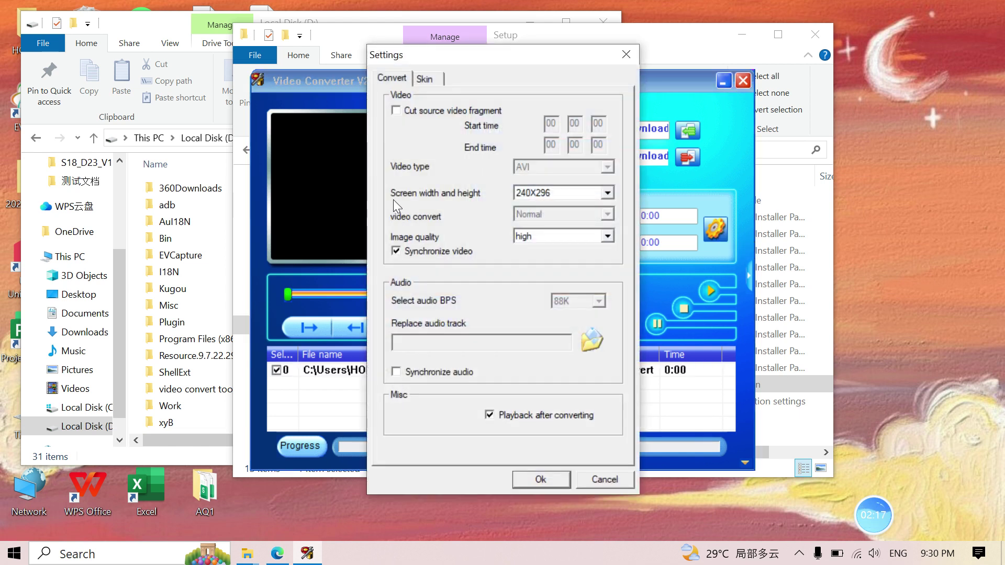
left_click(608, 193)
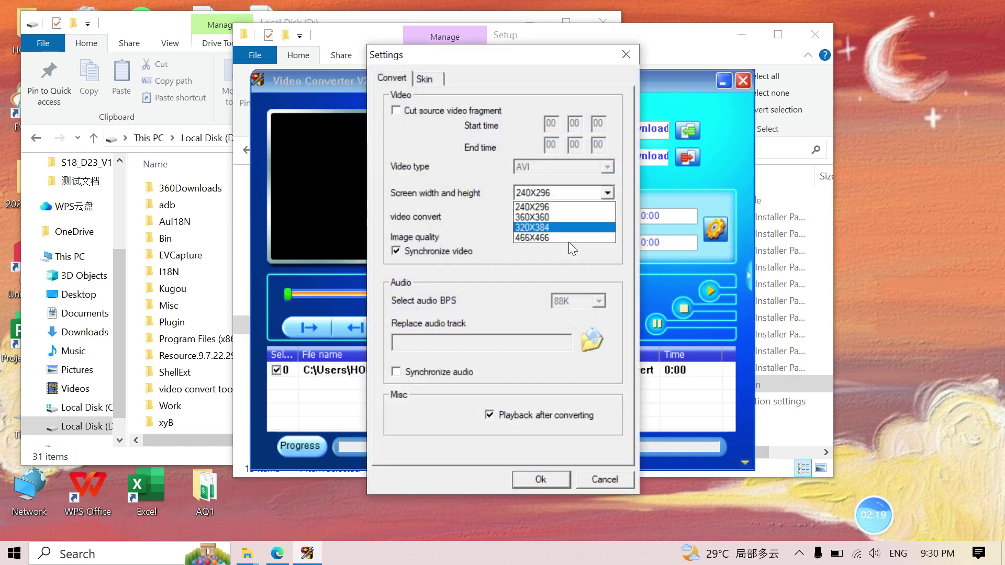
left_click(542, 237)
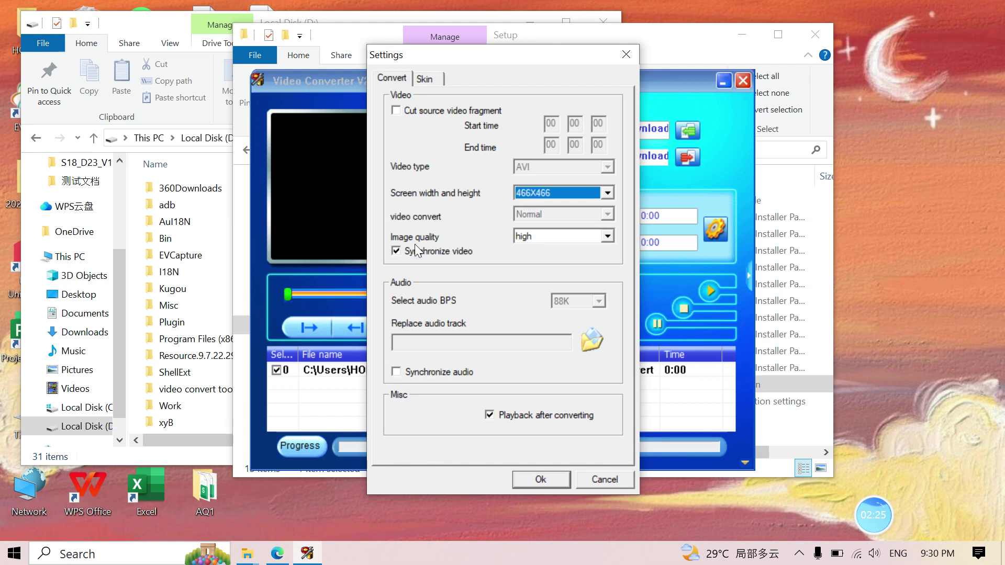
left_click(608, 237)
left_click(531, 257)
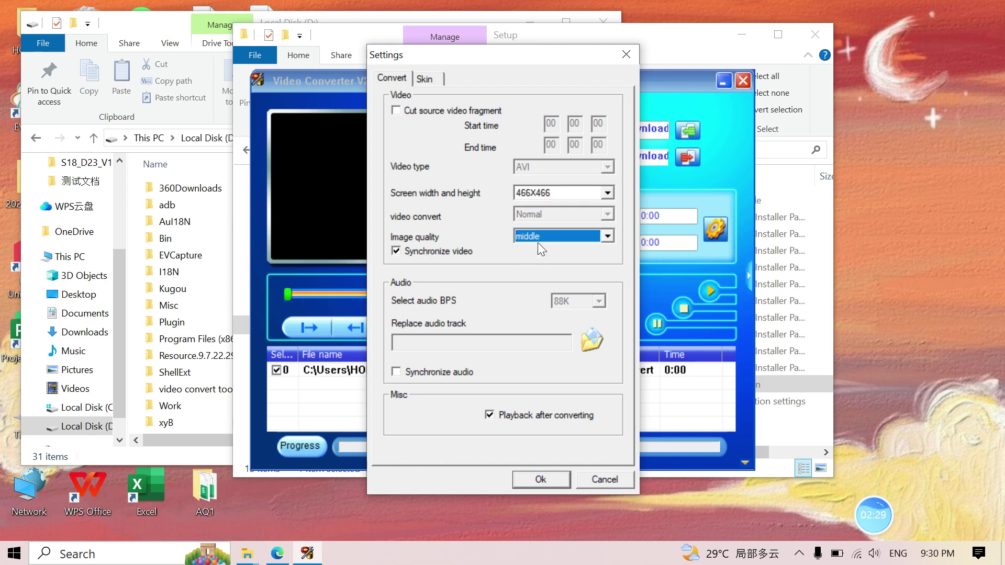
left_click(490, 416)
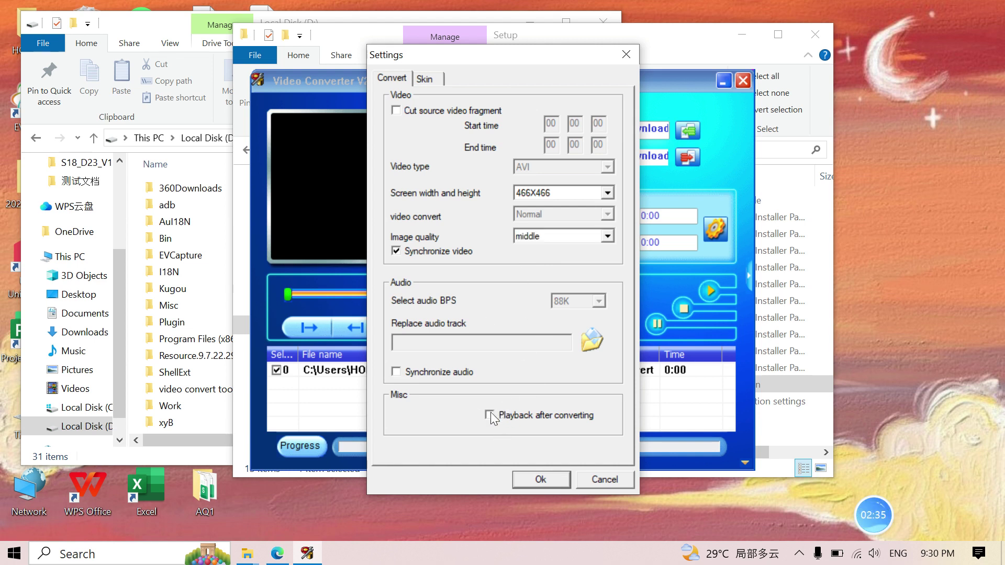
left_click(541, 478)
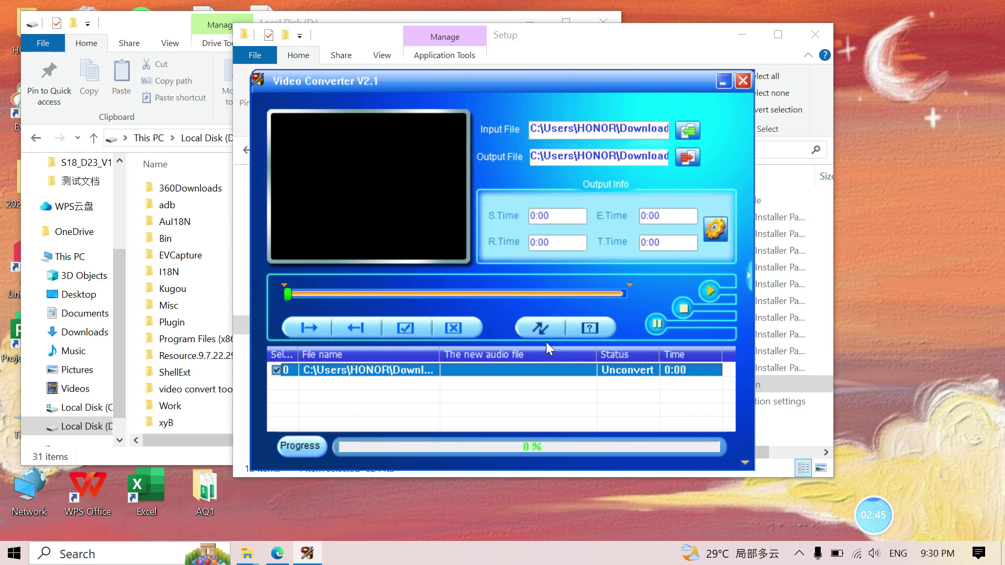
- Convert Test-video and dismiss the success message once the task completes
left_click(539, 328)
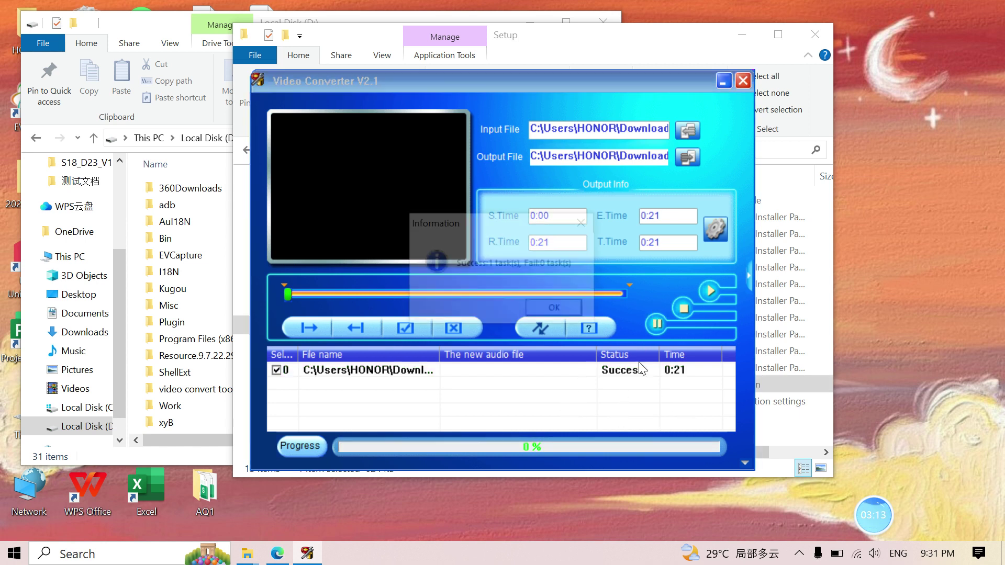
left_click(558, 312)
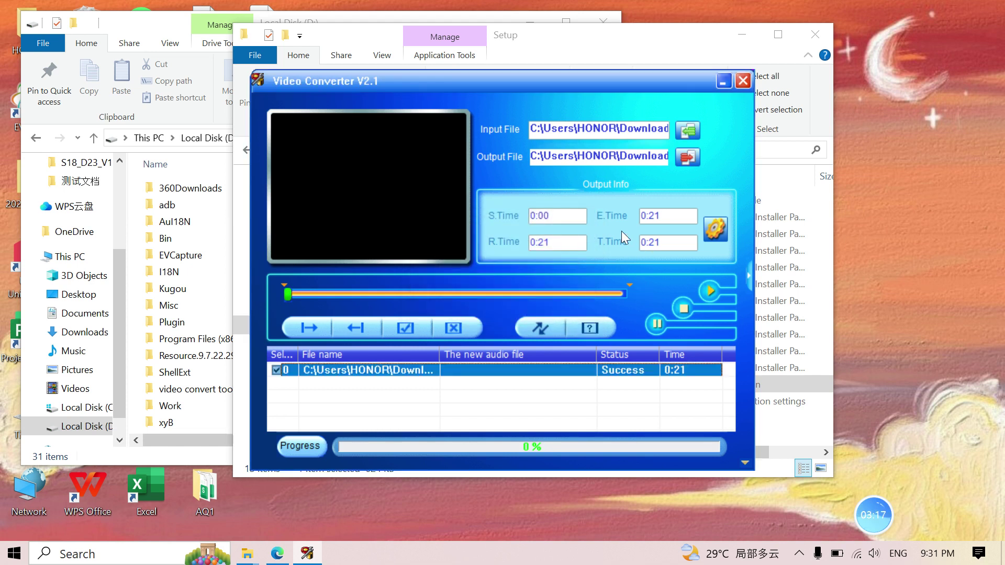
left_click(609, 156)
- Show the converted Test-video AVI in Downloads and put the Video Converter window away
left_click(156, 30)
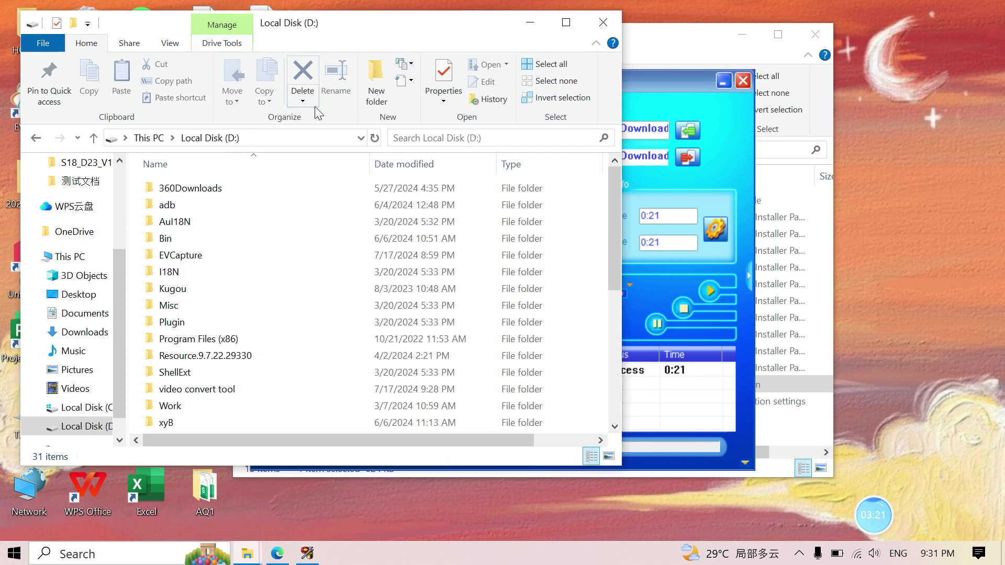
left_click(84, 332)
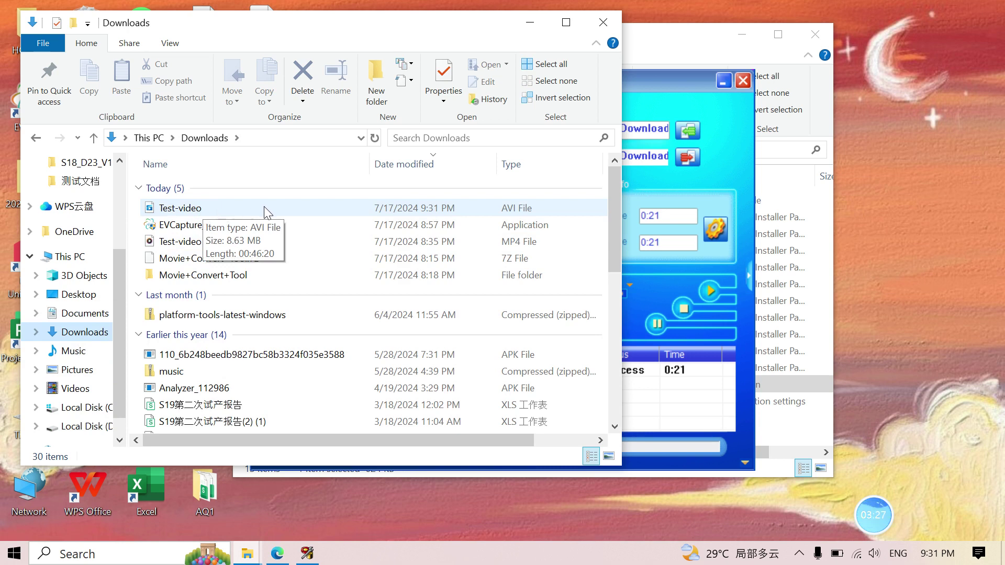
left_click(347, 213)
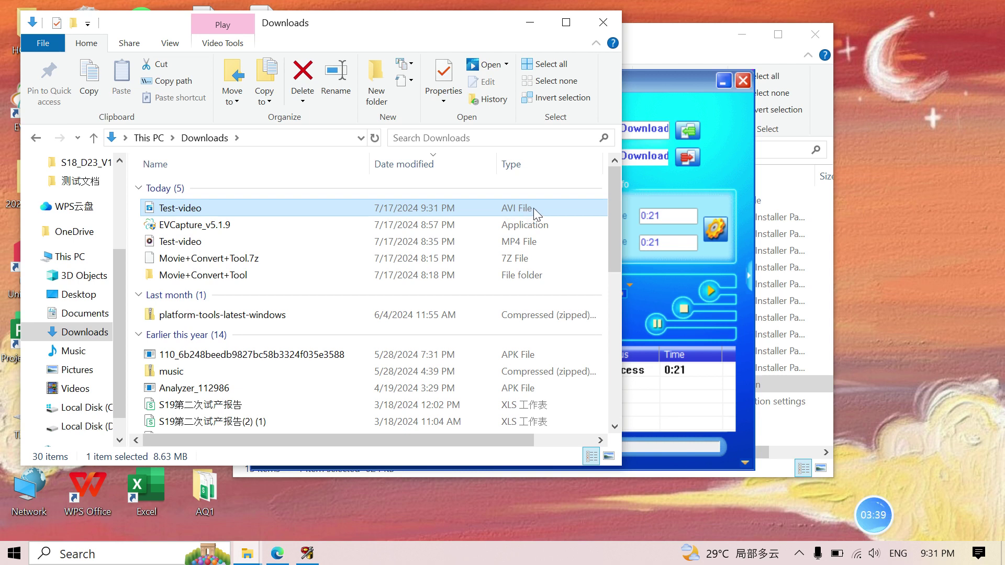
left_click(645, 198)
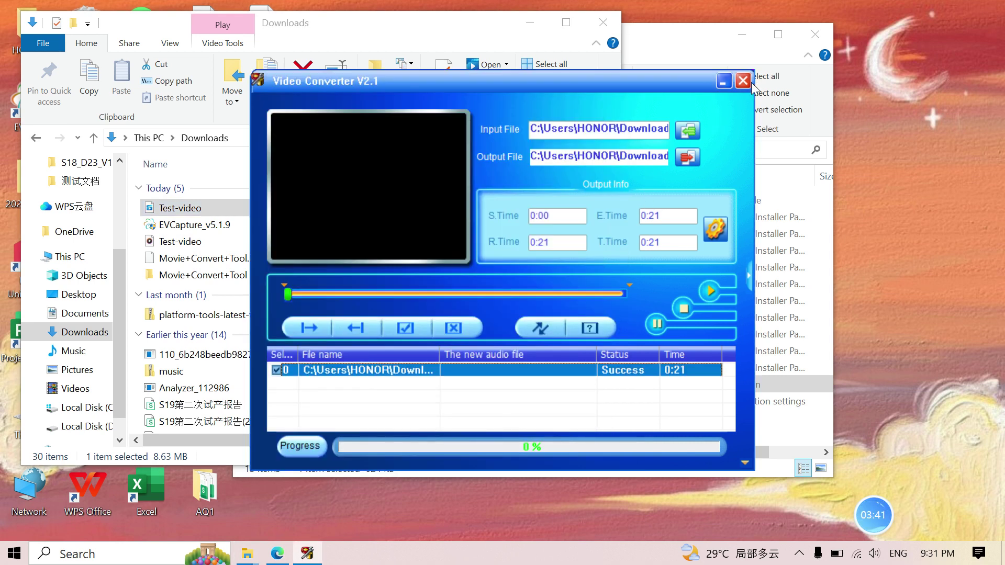
left_click(472, 33)
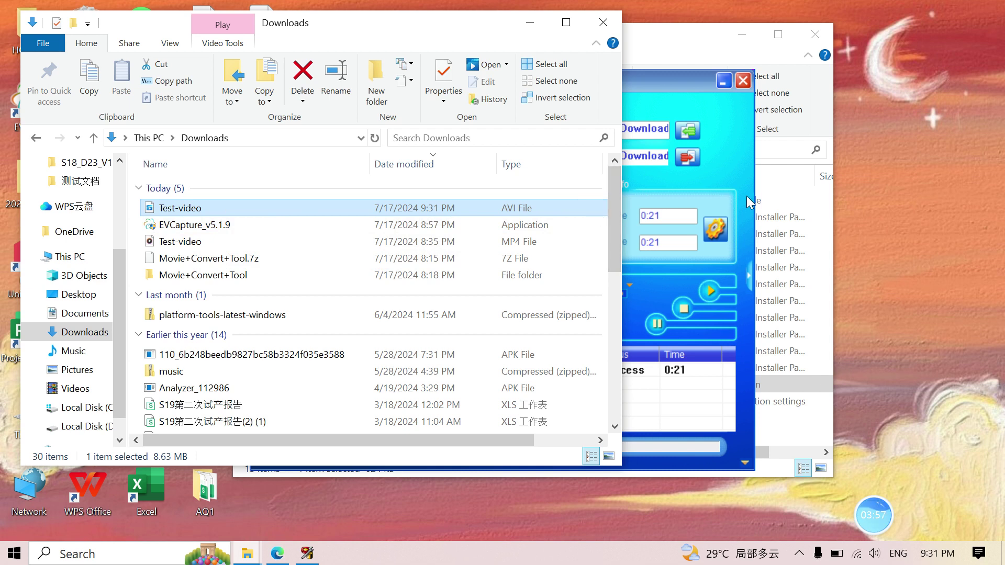
left_click(730, 160)
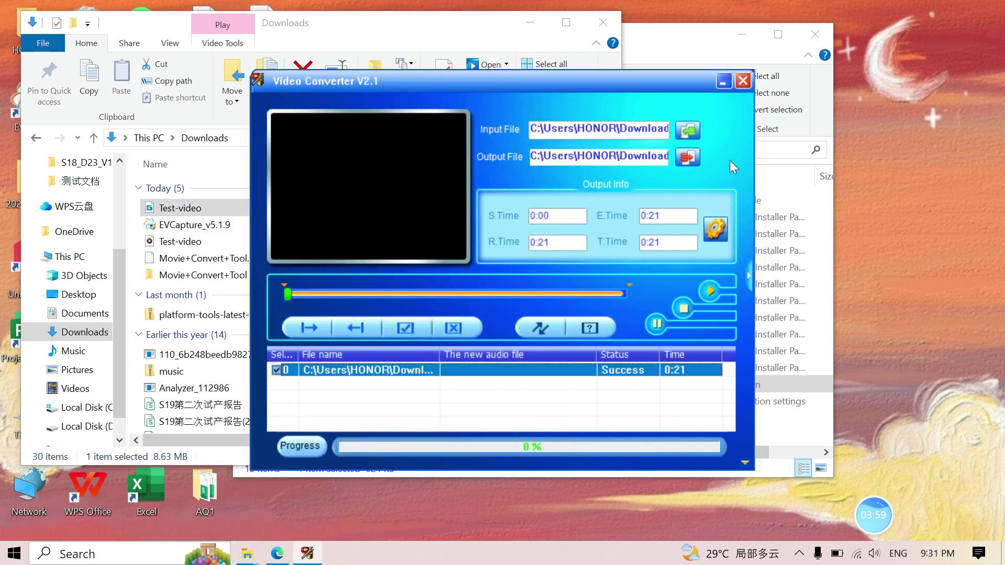
left_click(727, 80)
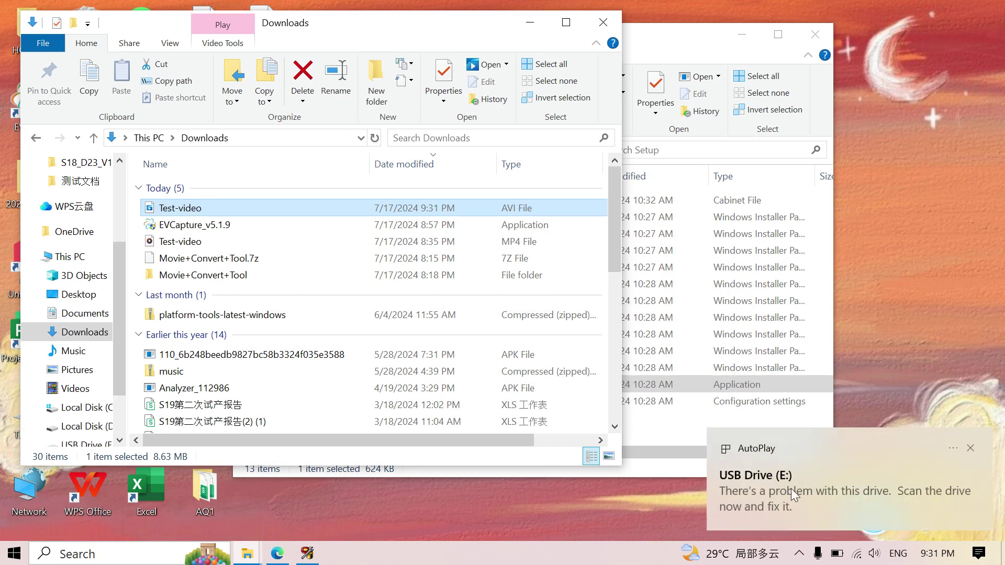
- Continue without scanning the newly inserted USB drive
left_click(784, 492)
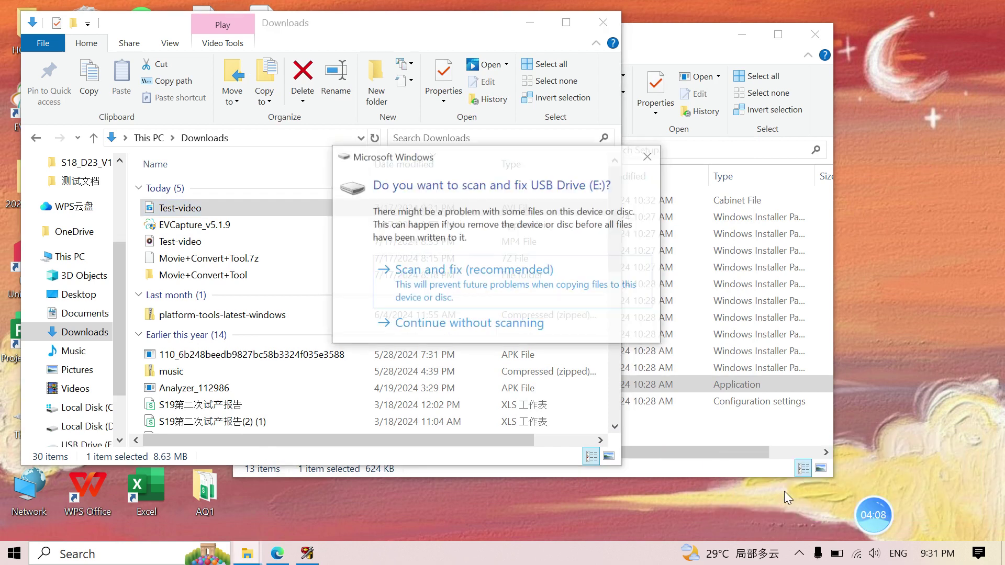
left_click(478, 328)
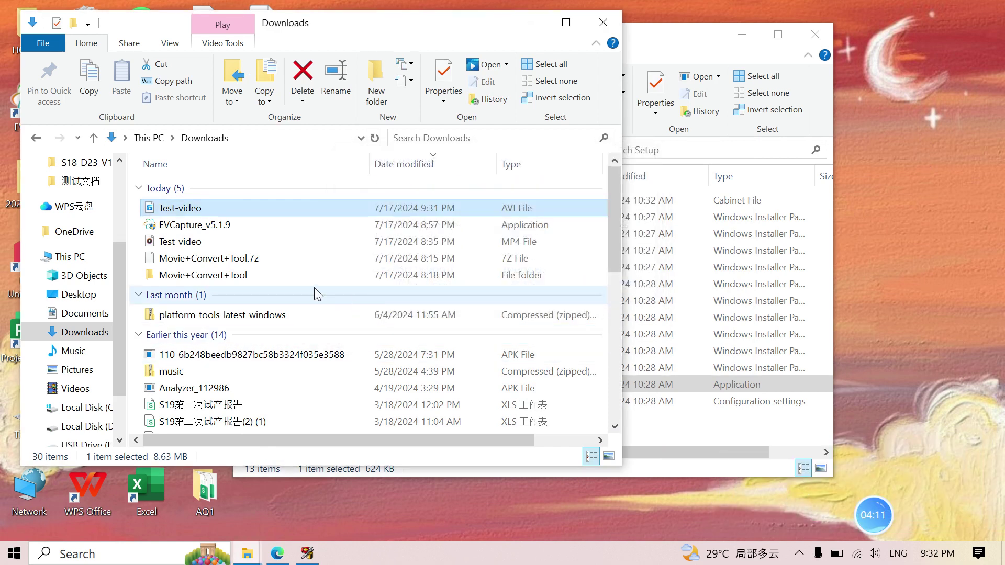
scroll(414, 292, "down", 2)
scroll(415, 293, "up", 2)
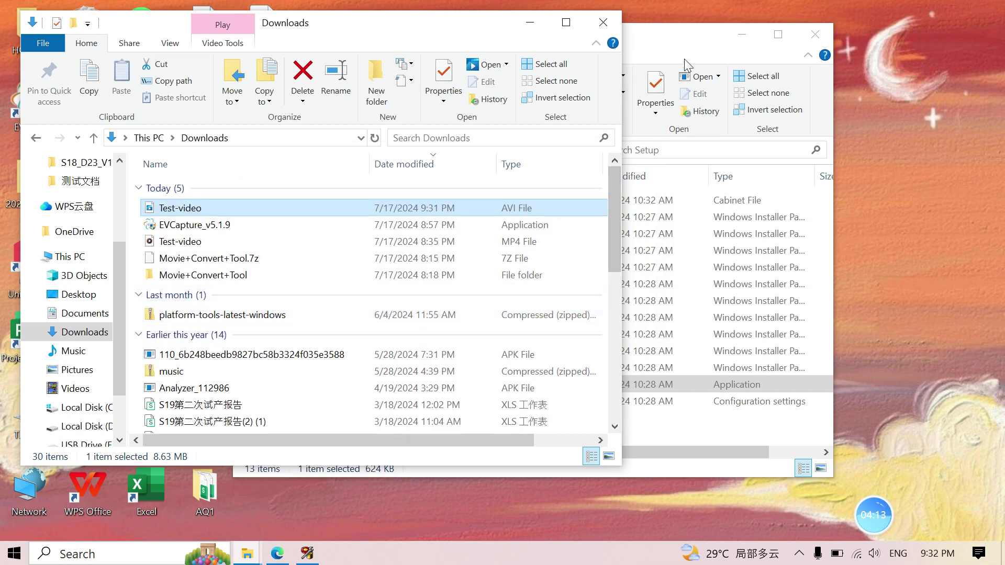
- Open USB Drive (E:) > demo_video in a window placed beside Downloads
key("alt+Tab")
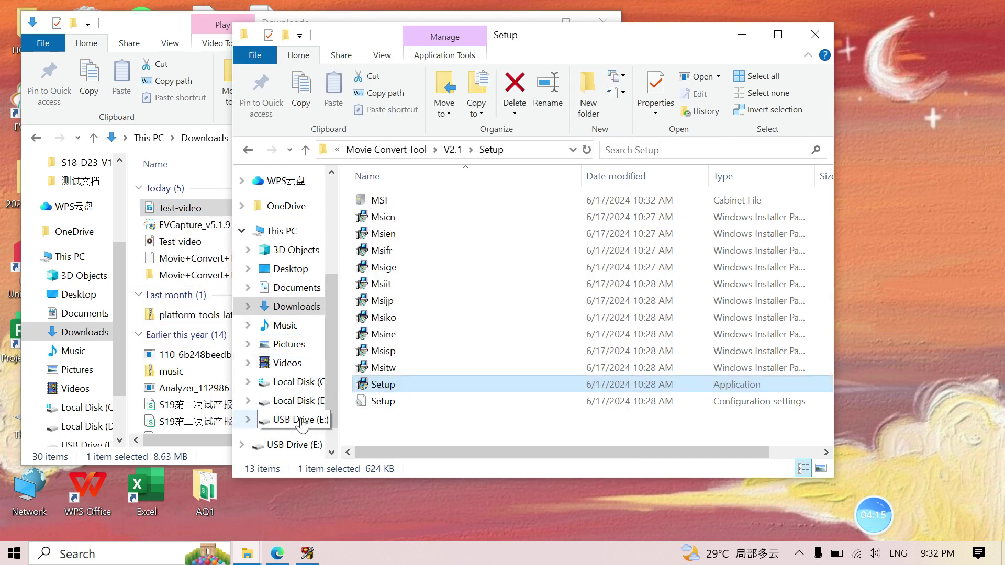
left_click(280, 422)
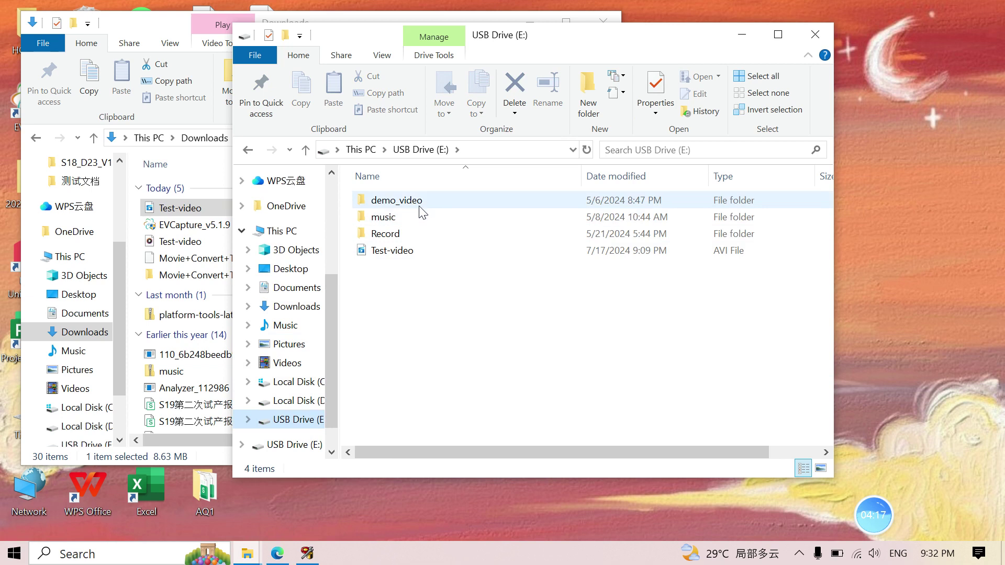
mouse_move(410, 206)
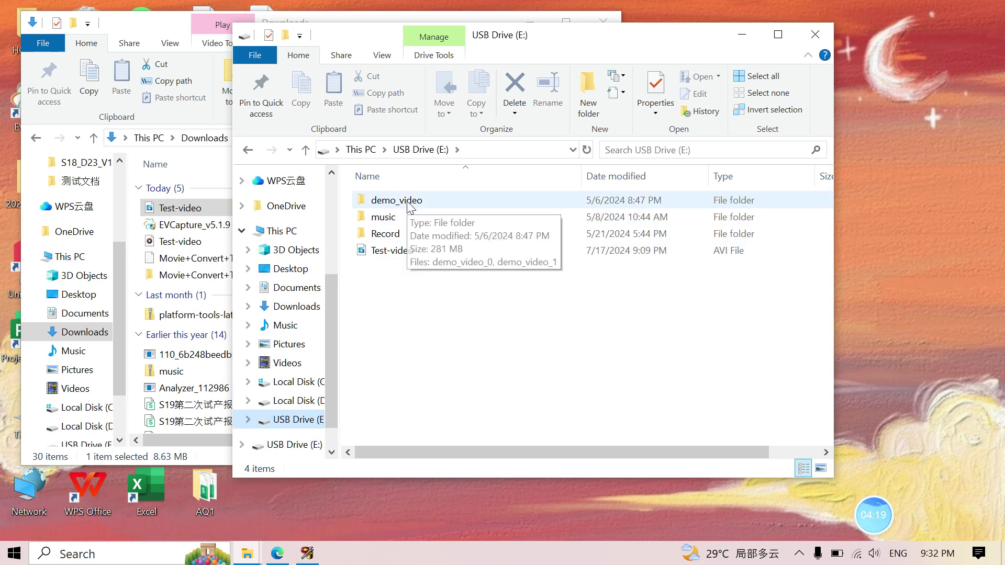
double_click(432, 199)
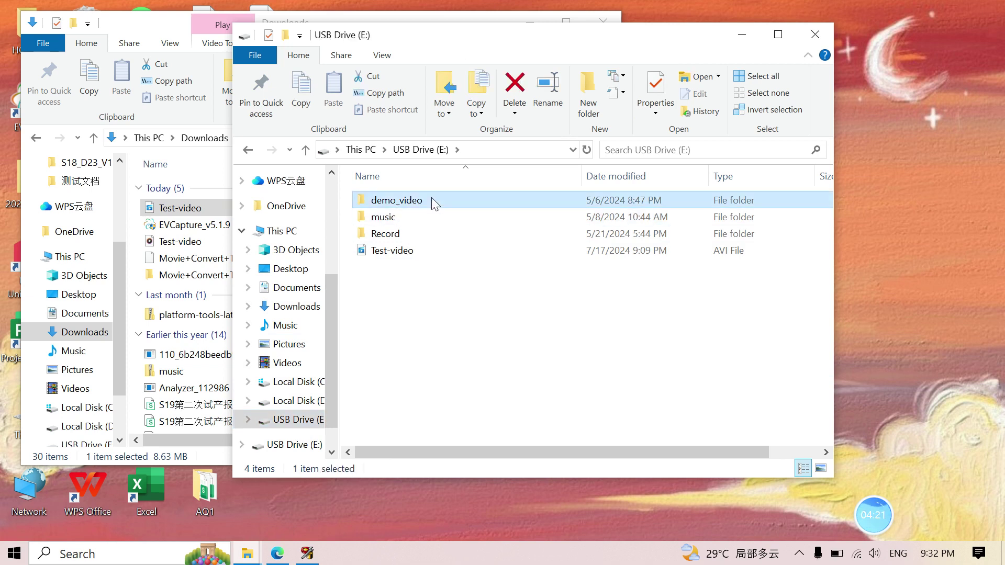
left_click_drag(457, 37, 606, 23)
left_click(195, 209)
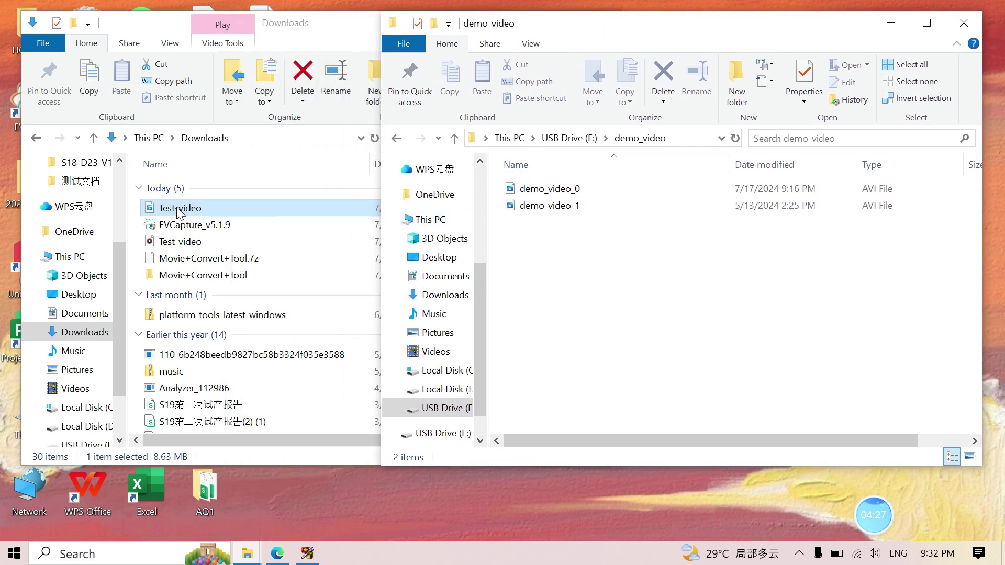
- Drag Test-video from Downloads into the demo_video folder and let the copy finish
left_click(568, 255)
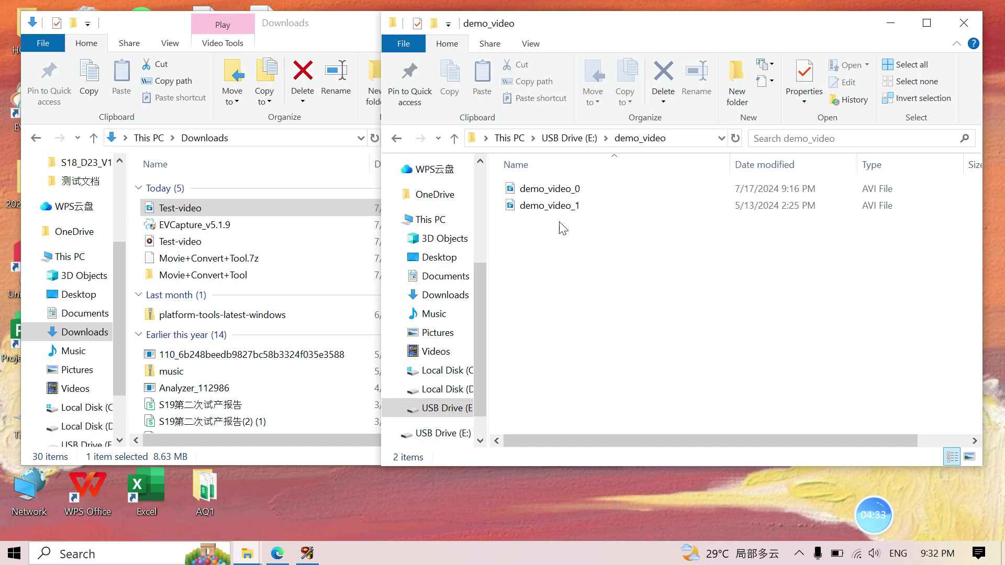
left_click(231, 204)
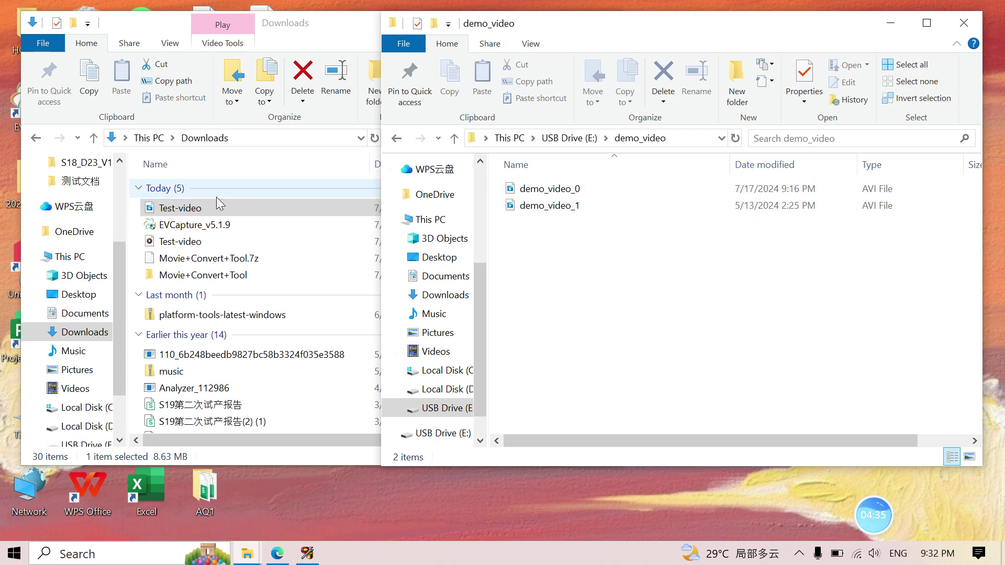
left_click_drag(231, 206, 606, 242)
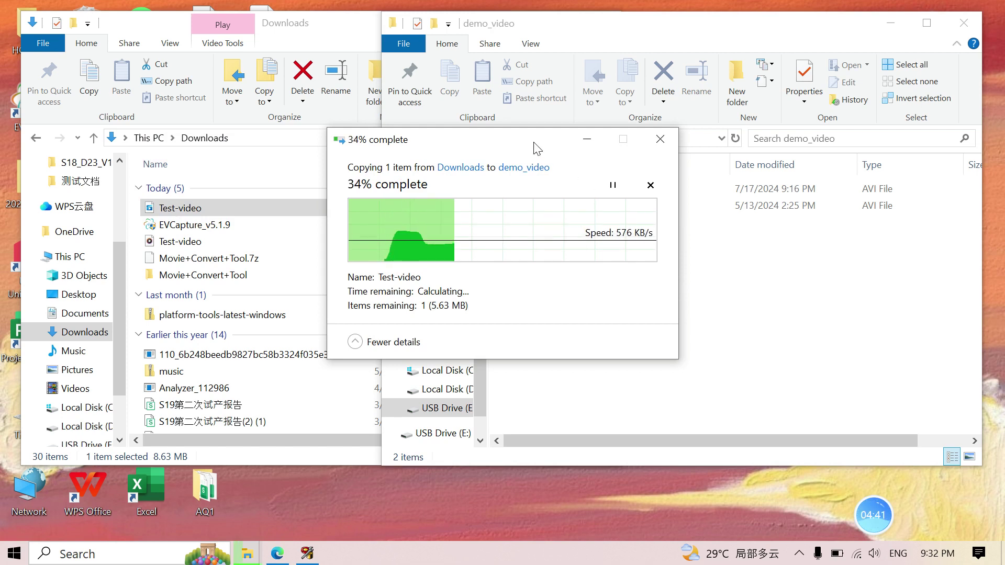
left_click_drag(540, 145, 703, 240)
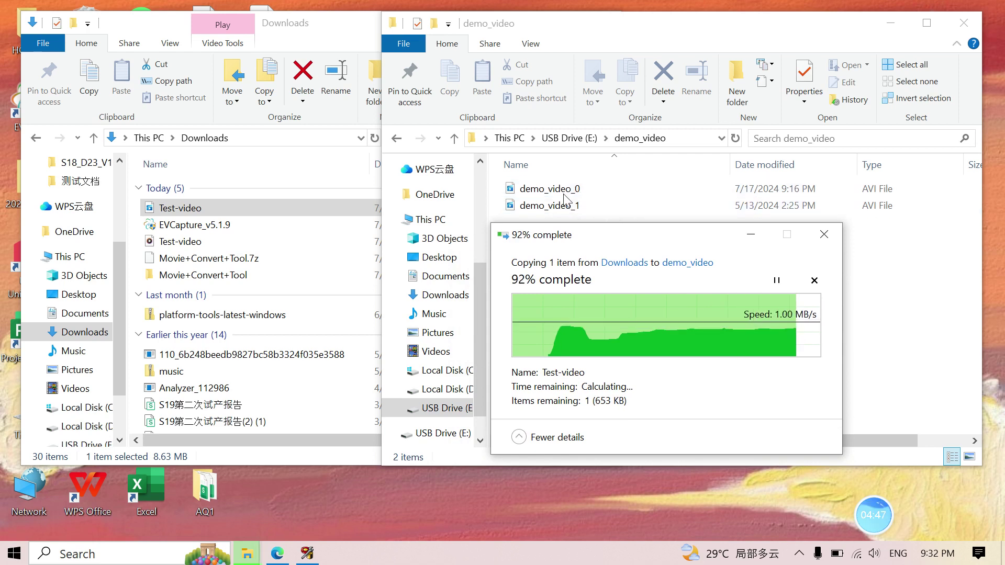
left_click(596, 272)
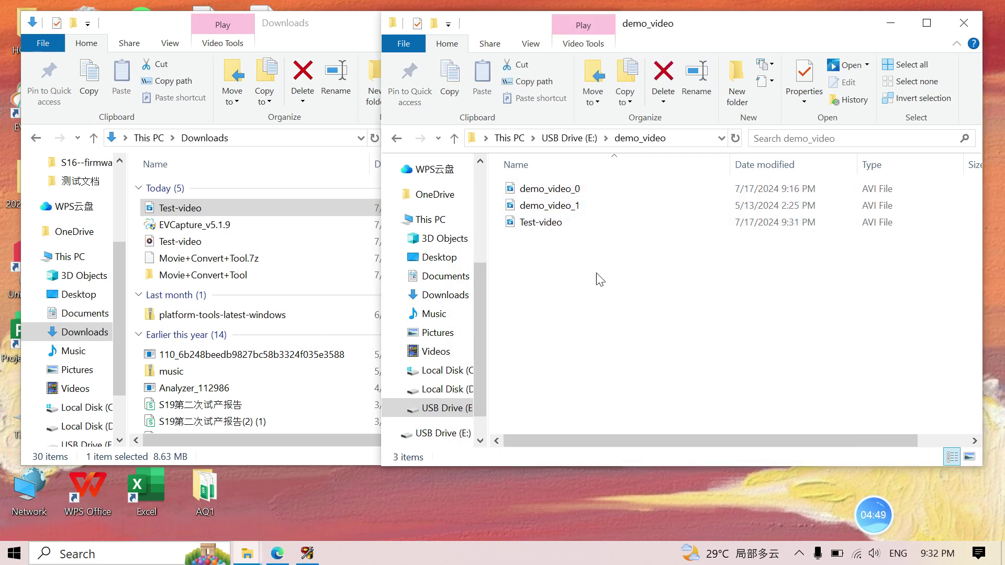
- Permanently delete the old demo_video_0 file from the demo_video folder
left_click(578, 193)
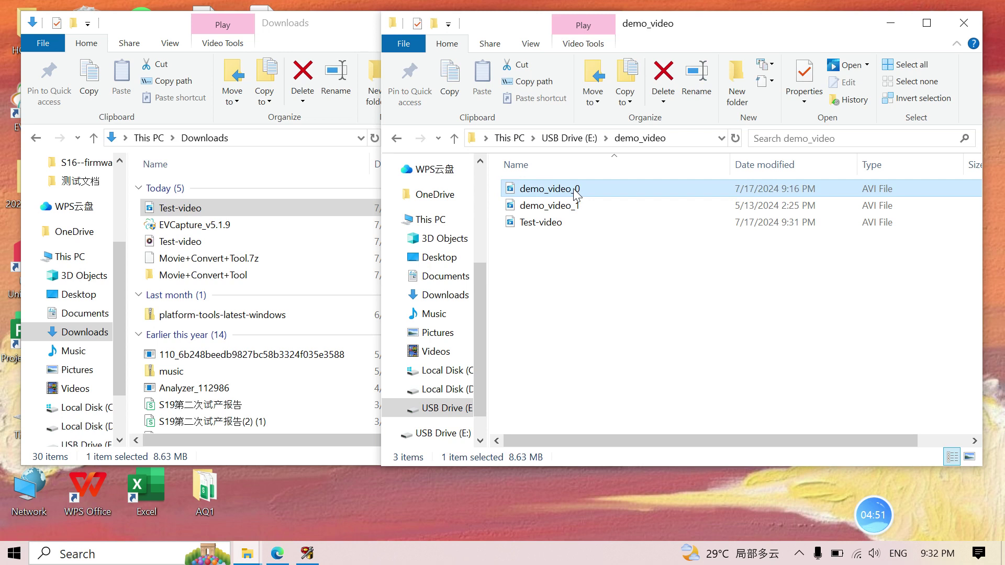
right_click(576, 193)
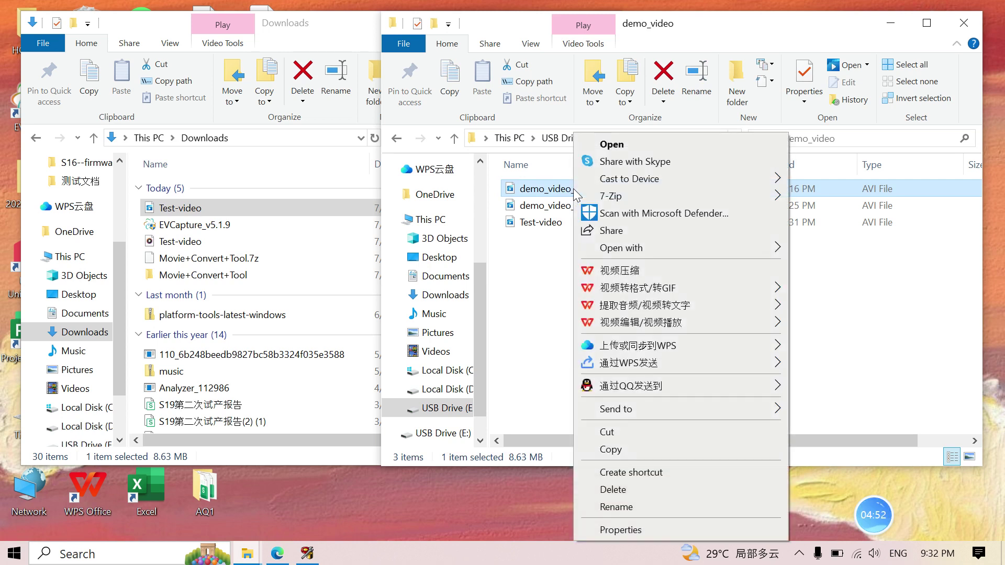
left_click(606, 506)
key("ctrl+c")
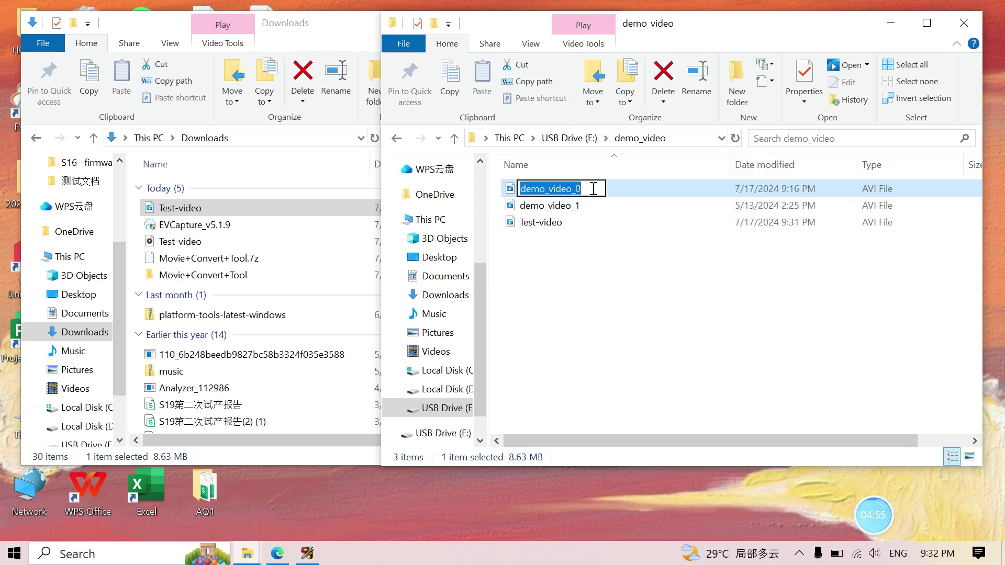
left_click(598, 288)
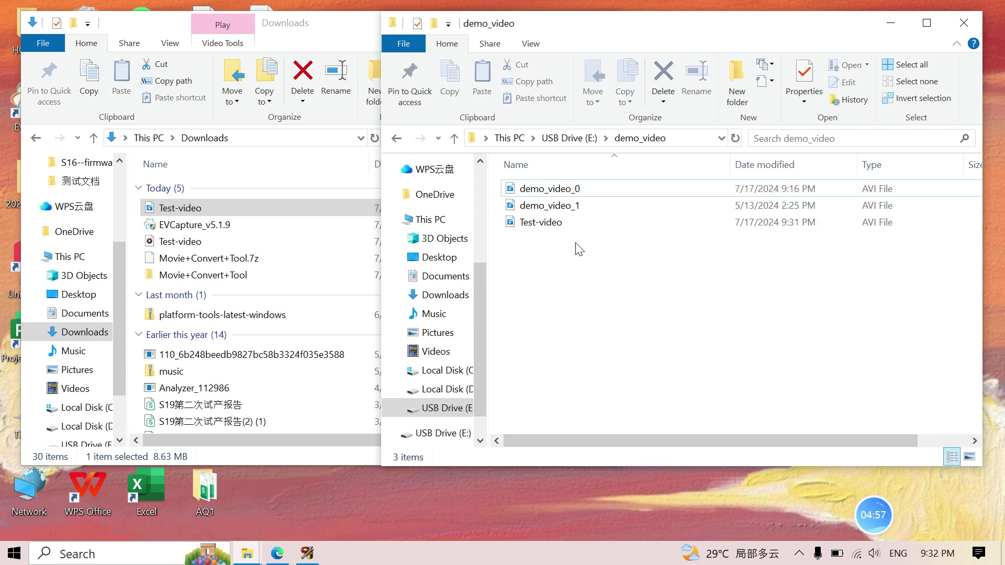
left_click(591, 192)
key("Delete")
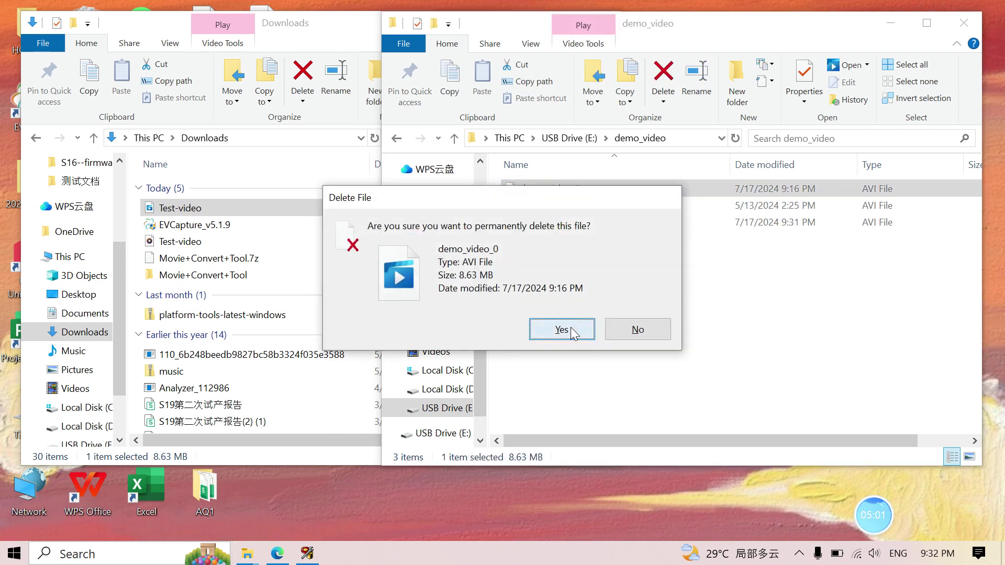
left_click(573, 330)
- Rename the copied Test-video to demo_video_0
left_click(554, 208)
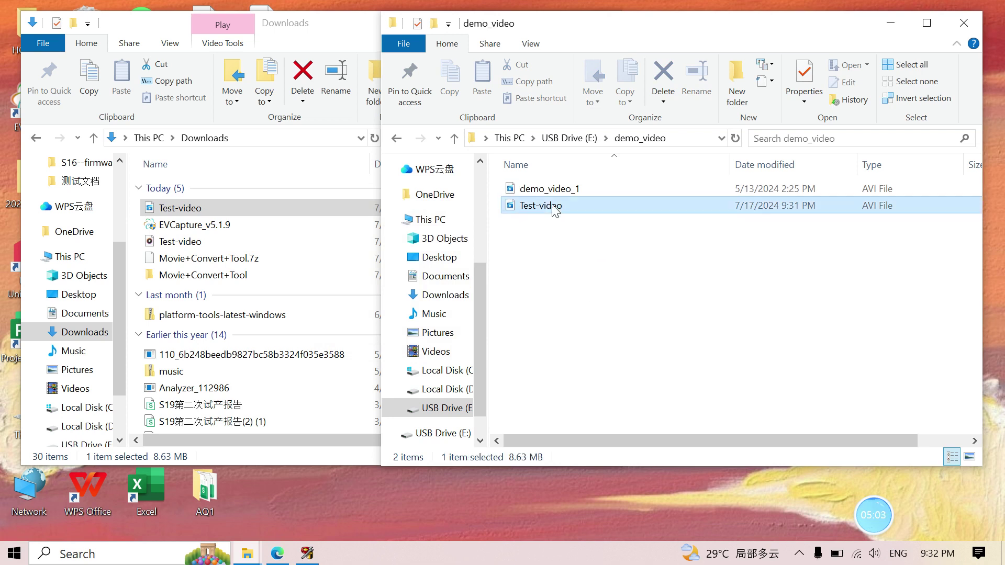
right_click(554, 208)
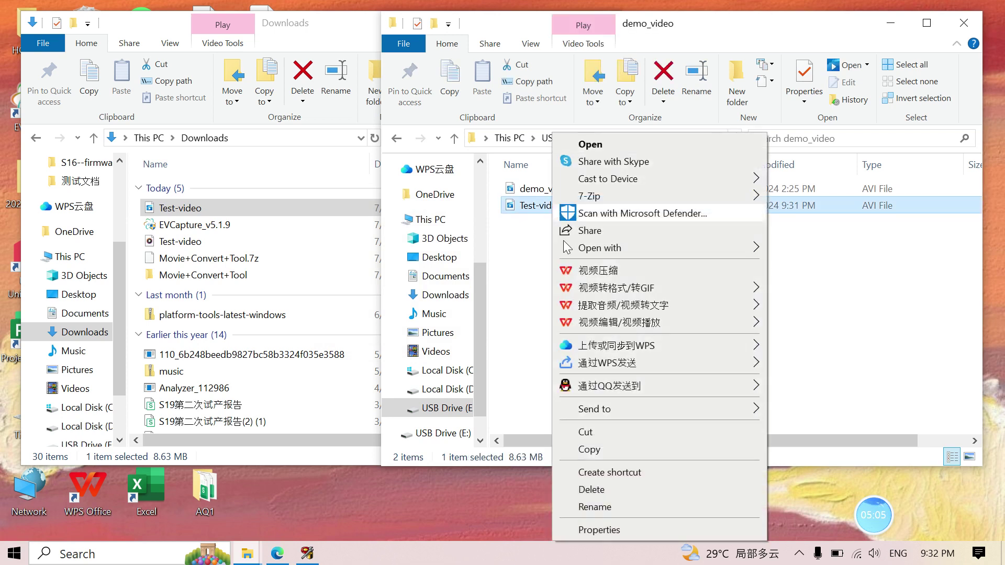
left_click(587, 506)
key("ctrl+v")
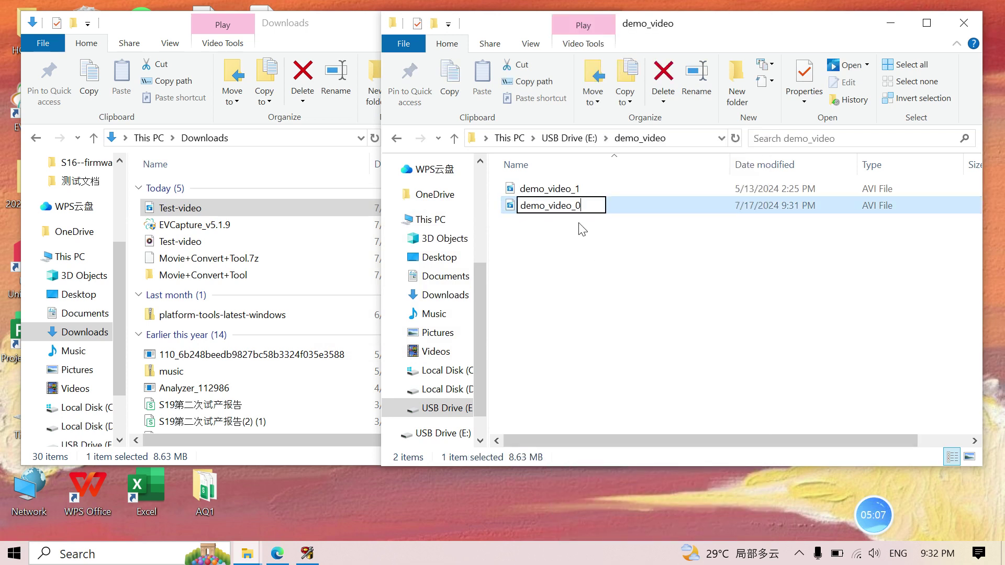
left_click(565, 233)
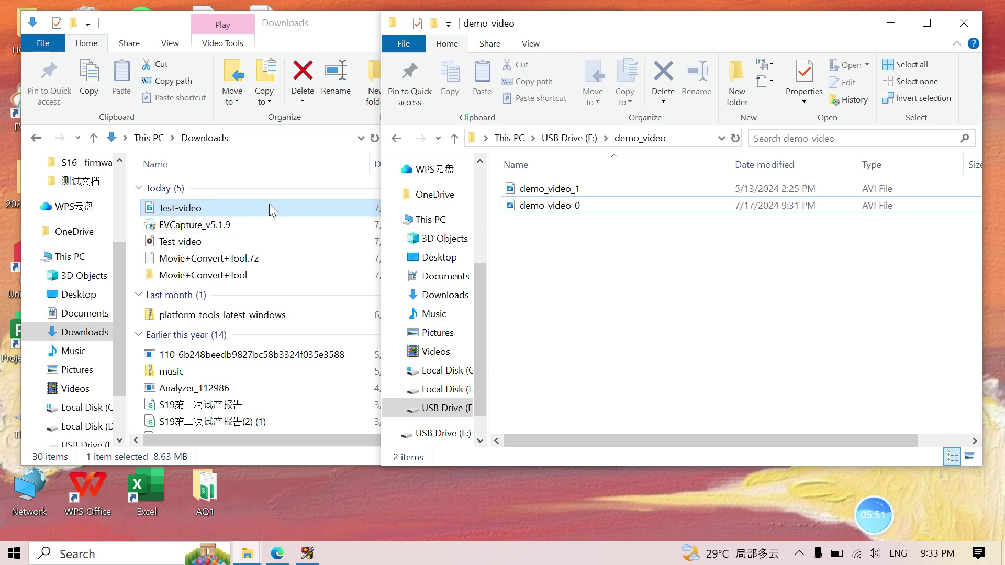
- Commit the rename and play the new 8.63 MB demo_video_0 AVI in Movies & TV
left_click(530, 208)
left_click(565, 220)
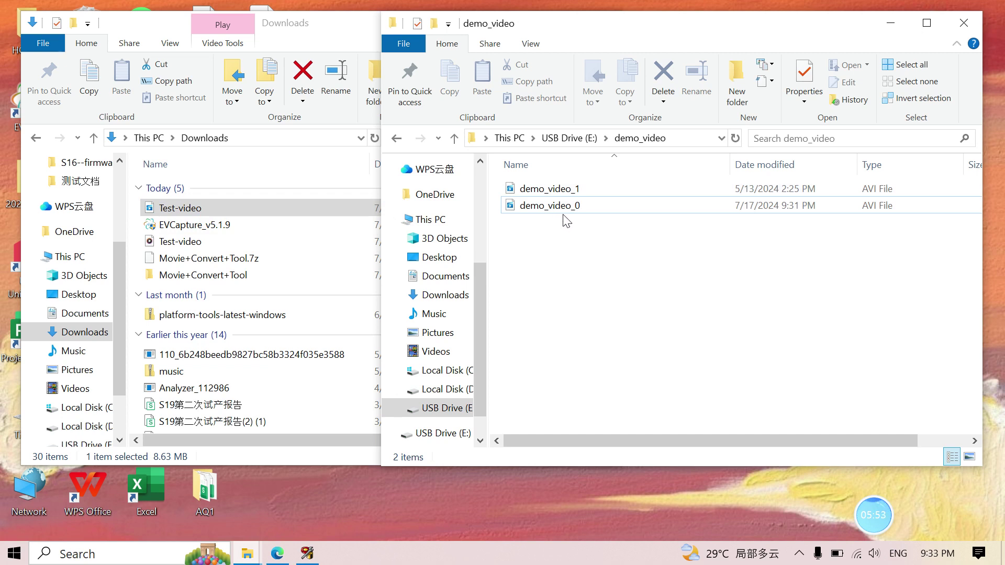
left_click(559, 207)
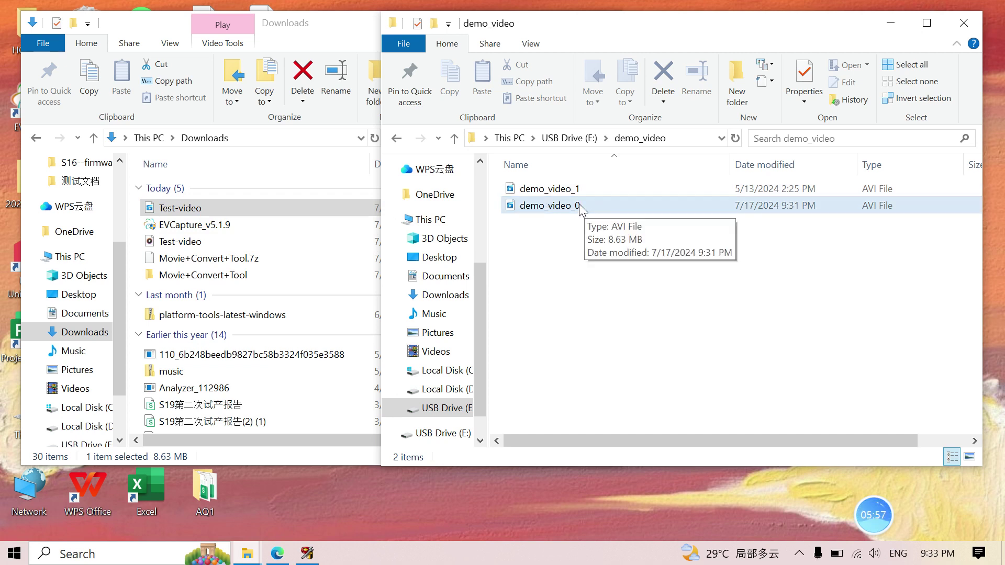
double_click(576, 206)
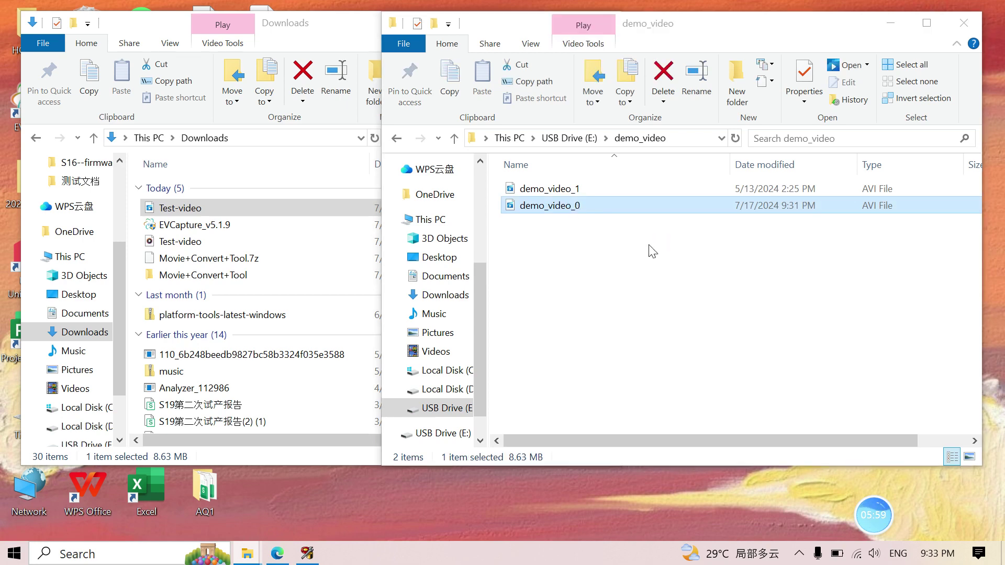